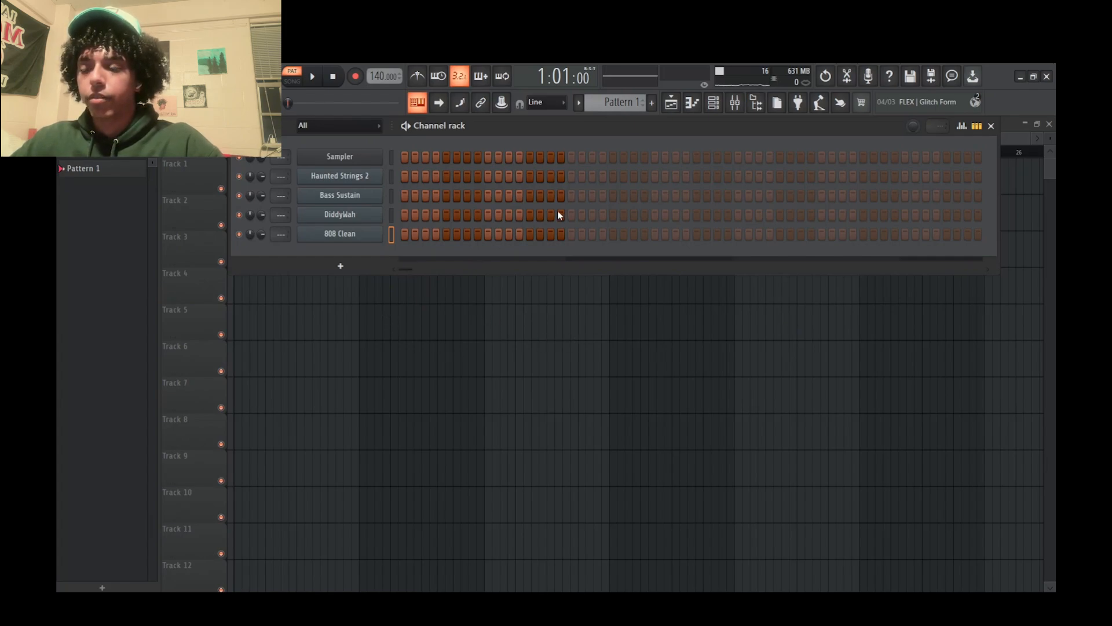
pyautogui.rightClick(360, 236)
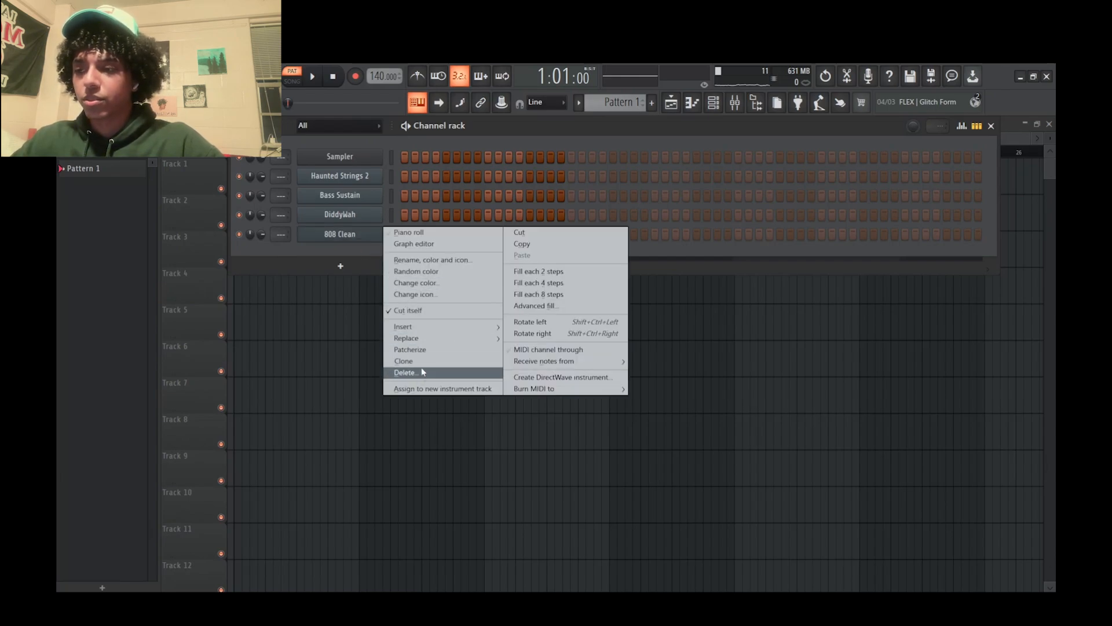
pyautogui.click(301, 255)
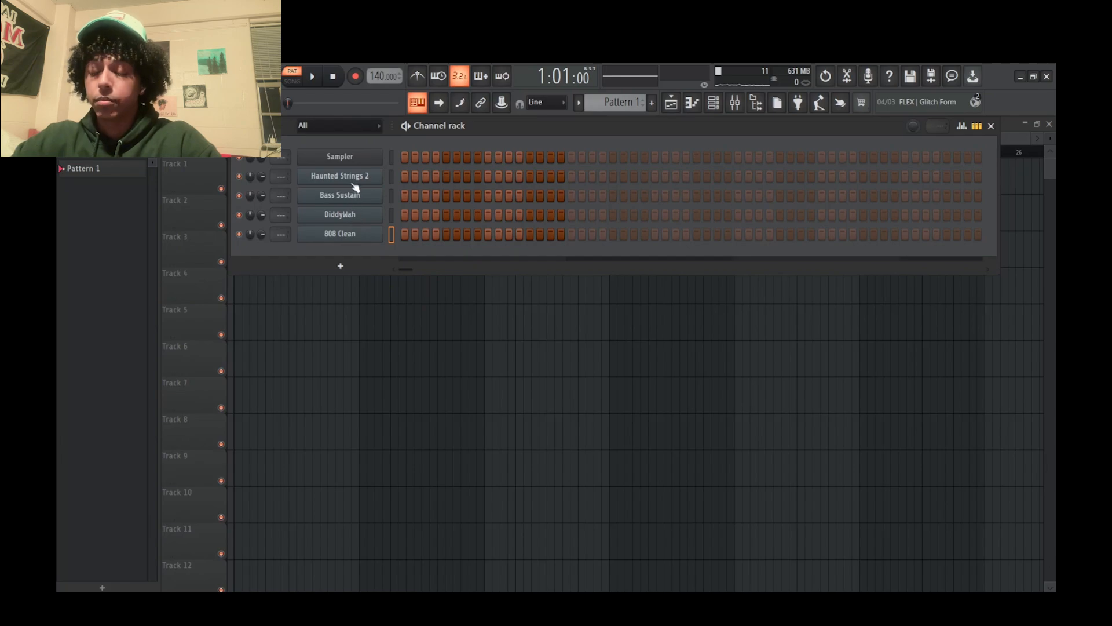
# Audition the Haunted Strings 2, Bass Sustain and DiddyWah channels one after another in their instrument windows
pyautogui.click(340, 176)
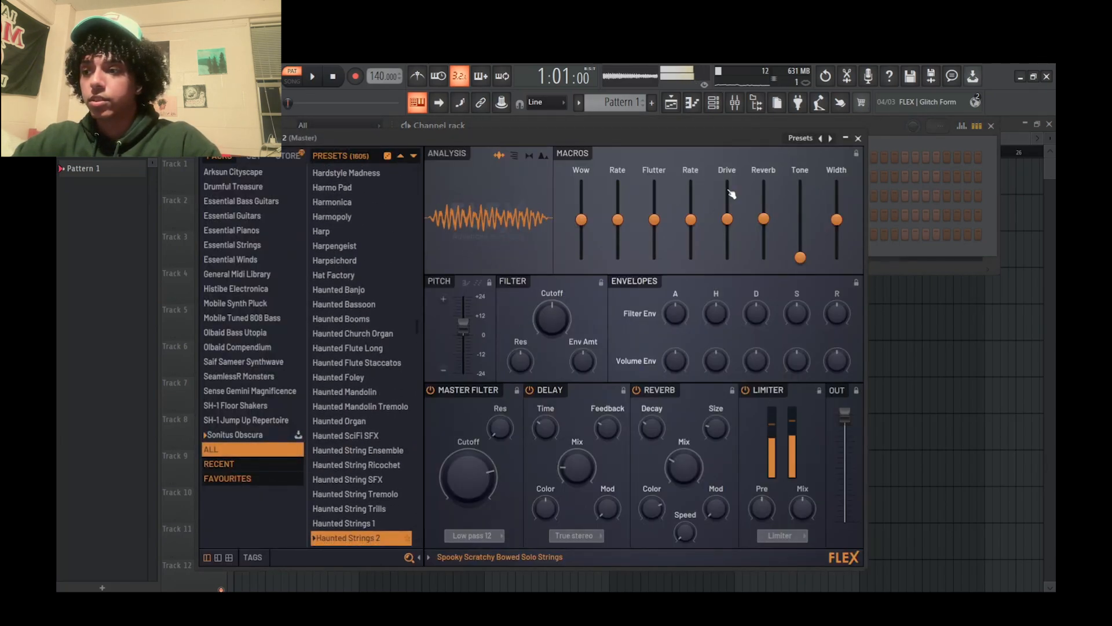
pyautogui.click(858, 139)
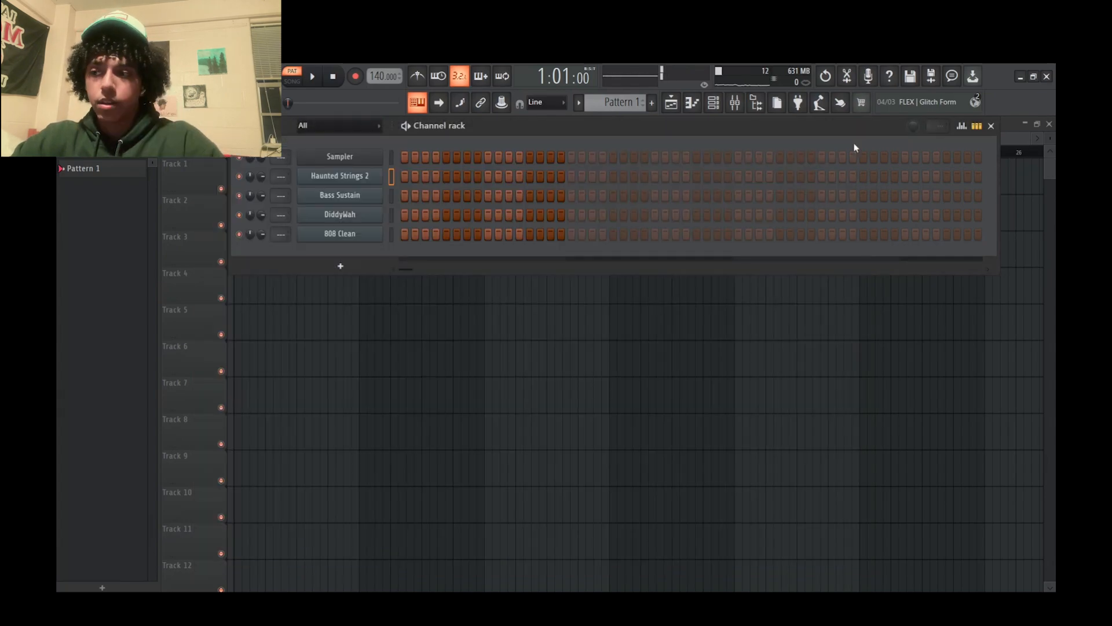
pyautogui.click(366, 198)
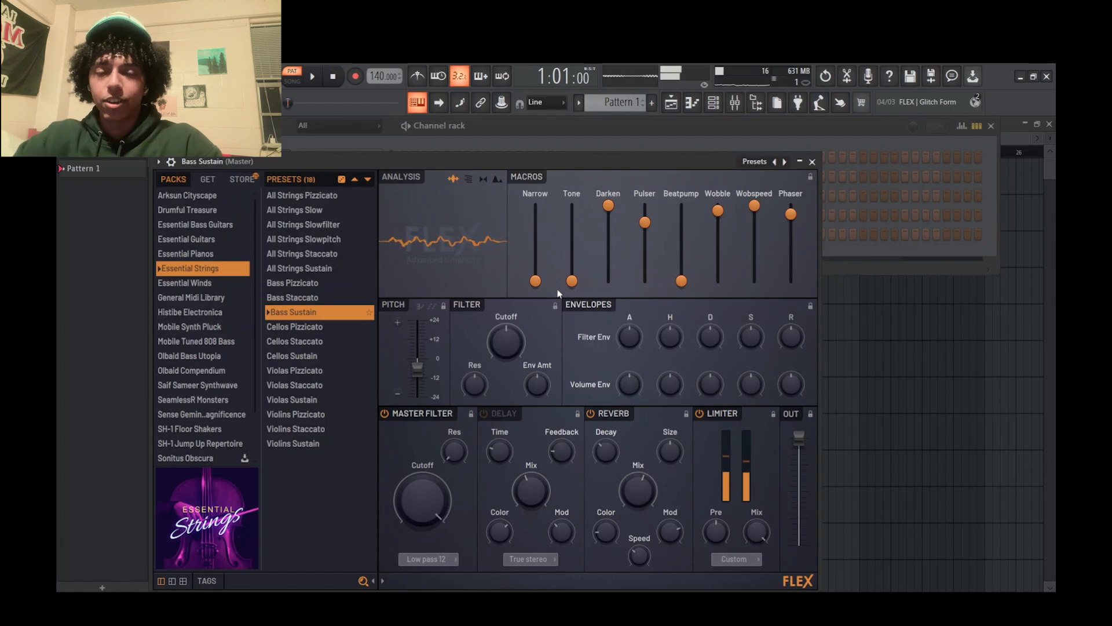
pyautogui.click(812, 162)
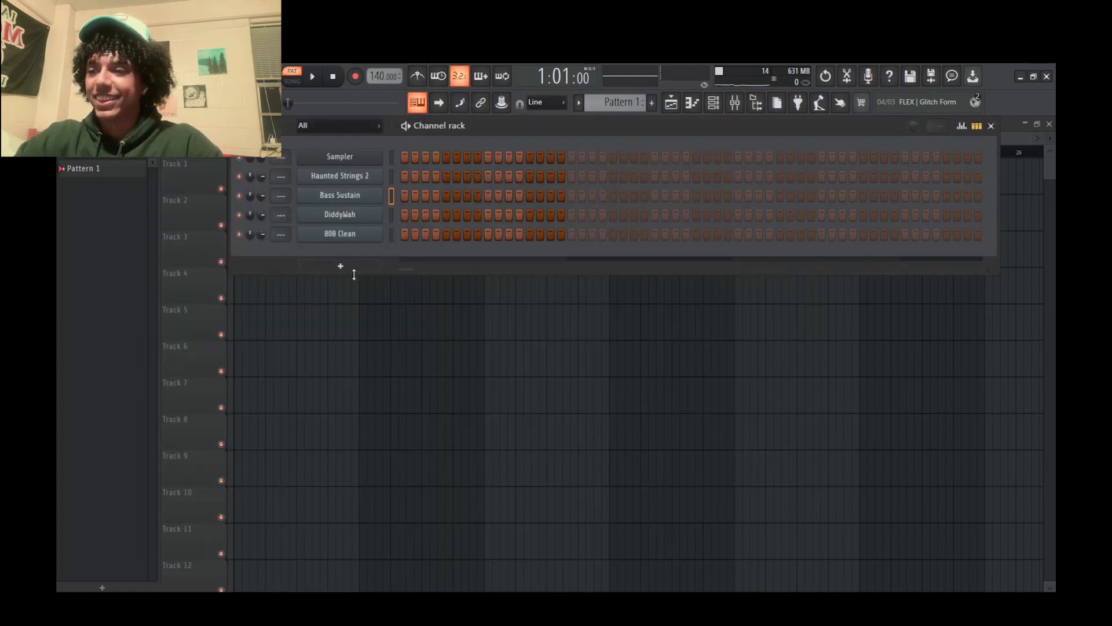
pyautogui.click(363, 220)
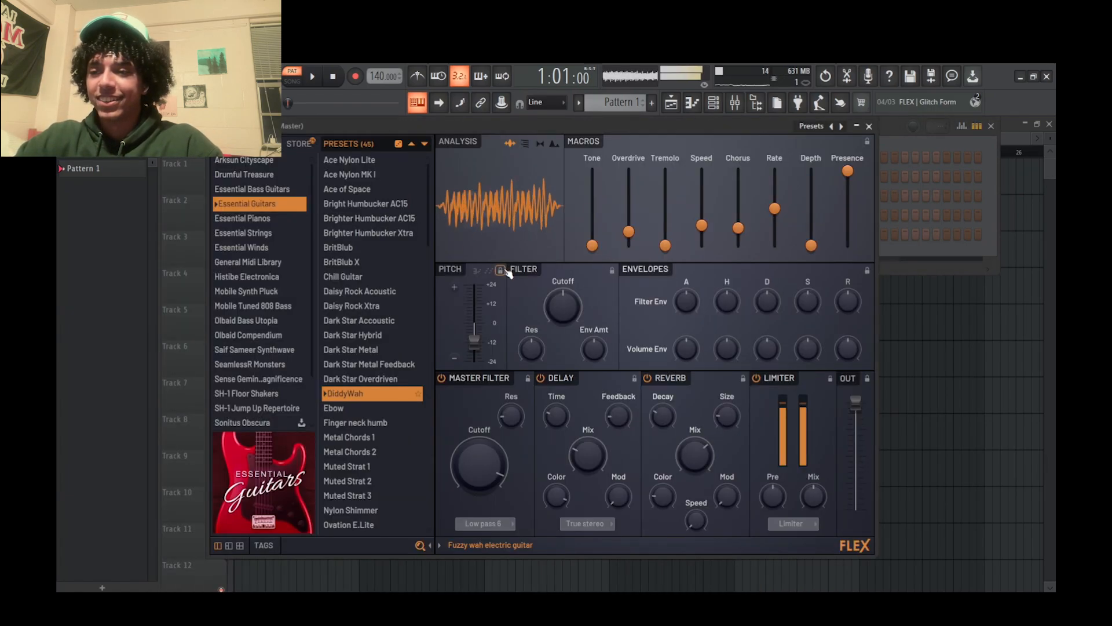
pyautogui.click(870, 126)
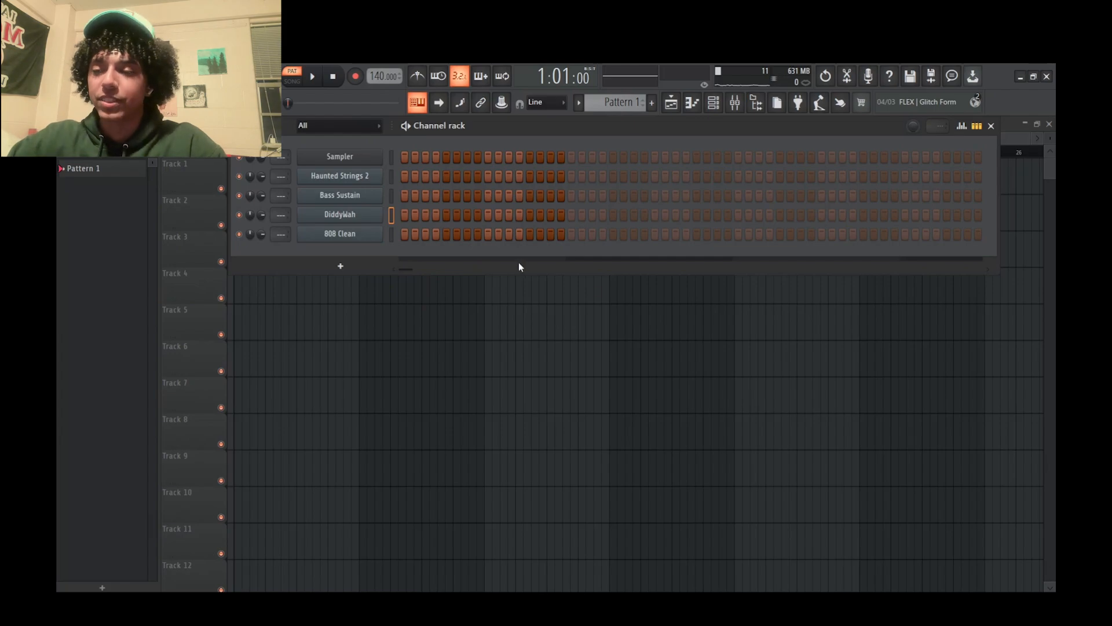
# Open the Haunted Strings 2 piano roll, start playback, and place three consecutive A6 notes and an overlapping E6 note in bar 1
pyautogui.rightClick(362, 180)
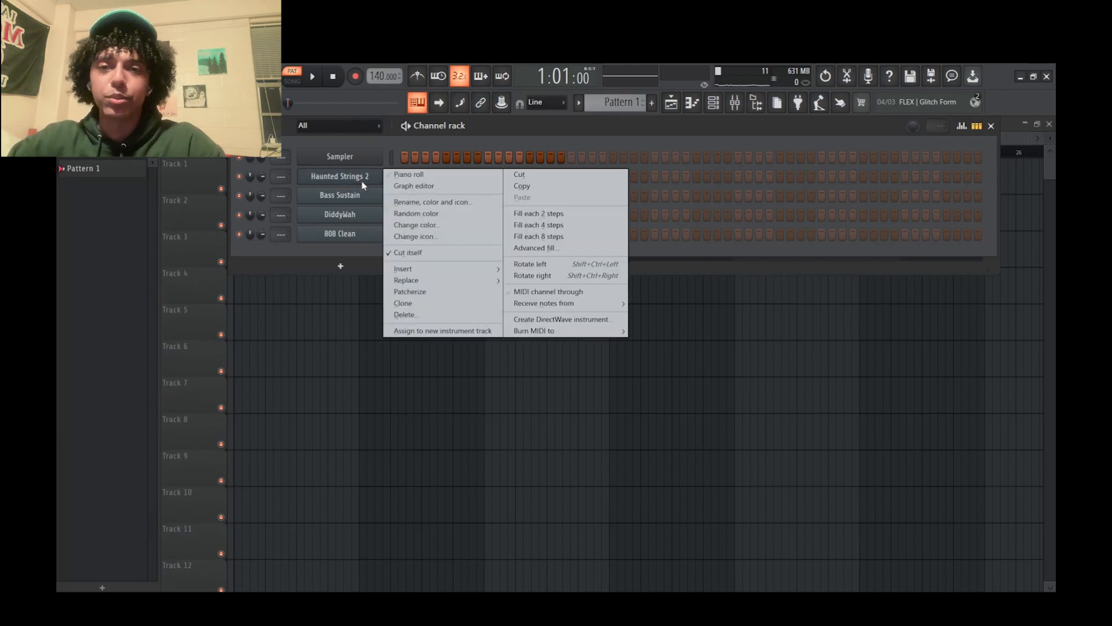
pyautogui.click(406, 173)
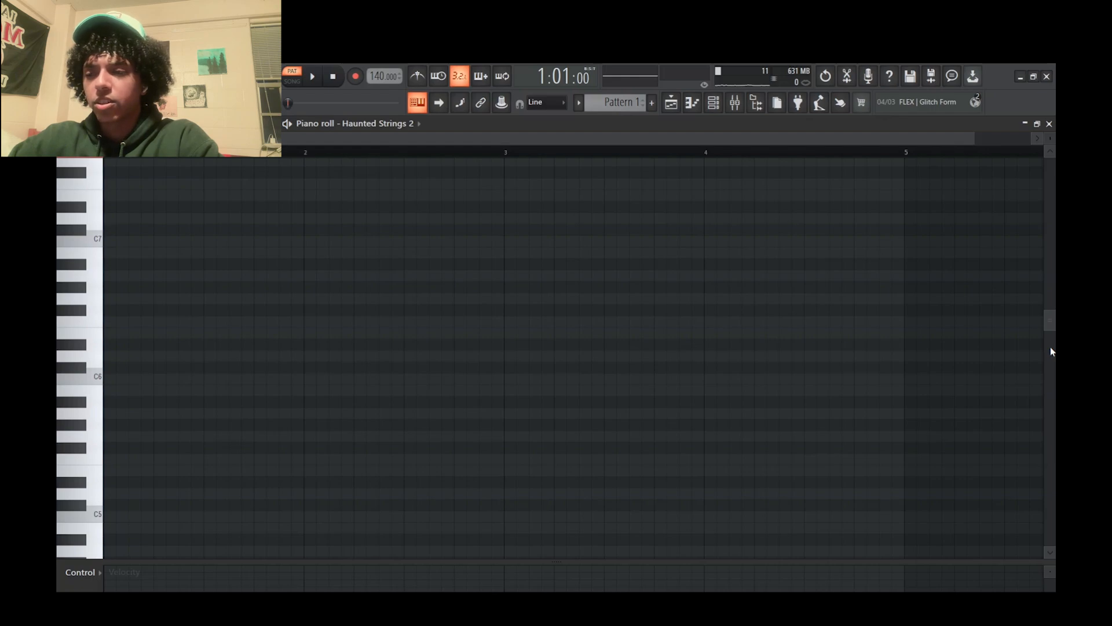
pyautogui.press('space')
pyautogui.click(158, 298)
pyautogui.click(207, 276)
pyautogui.moveTo(181, 278)
pyautogui.mouseDown()
pyautogui.moveTo(154, 278)
pyautogui.moveTo(178, 275)
pyautogui.mouseUp()
pyautogui.click(110, 414)
pyautogui.click(159, 414)
pyautogui.click(123, 335)
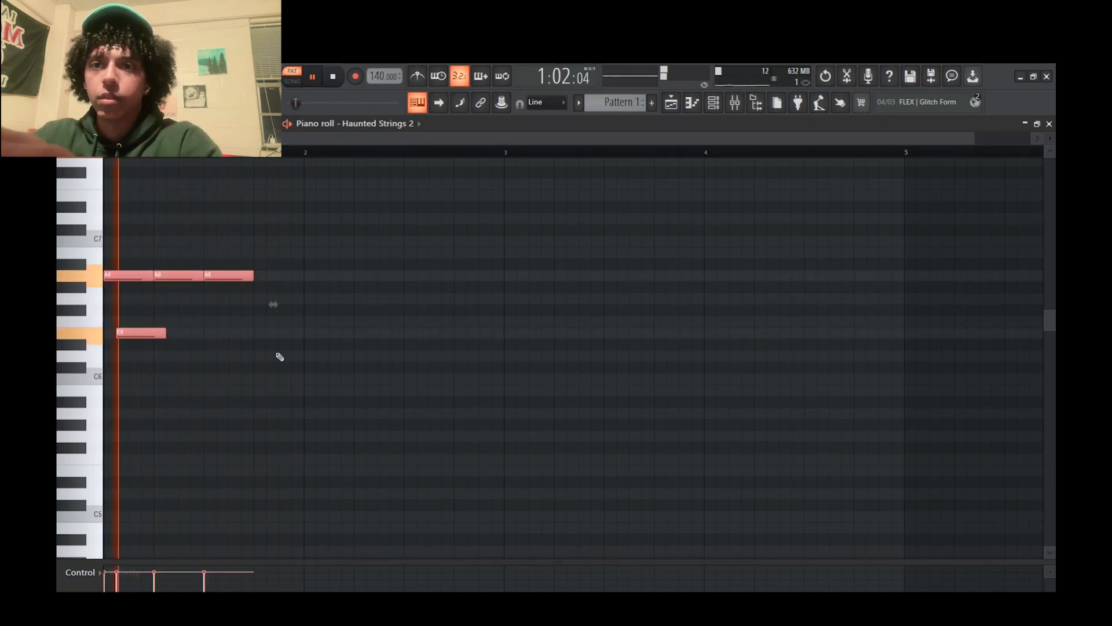
# Repeat the three A6 notes and the E6 note of bar 1 in all four bars, removing surplus duplicates
pyautogui.hotkey('ctrl', 'b')
pyautogui.hotkey('ctrl', 'b')
pyautogui.hotkey('ctrl', 'b')
pyautogui.hotkey('ctrl', 'b')
pyautogui.rightClick(278, 276)
pyautogui.rightClick(528, 276)
pyautogui.rightClick(729, 277)
pyautogui.rightClick(829, 276)
pyautogui.rightClick(441, 333)
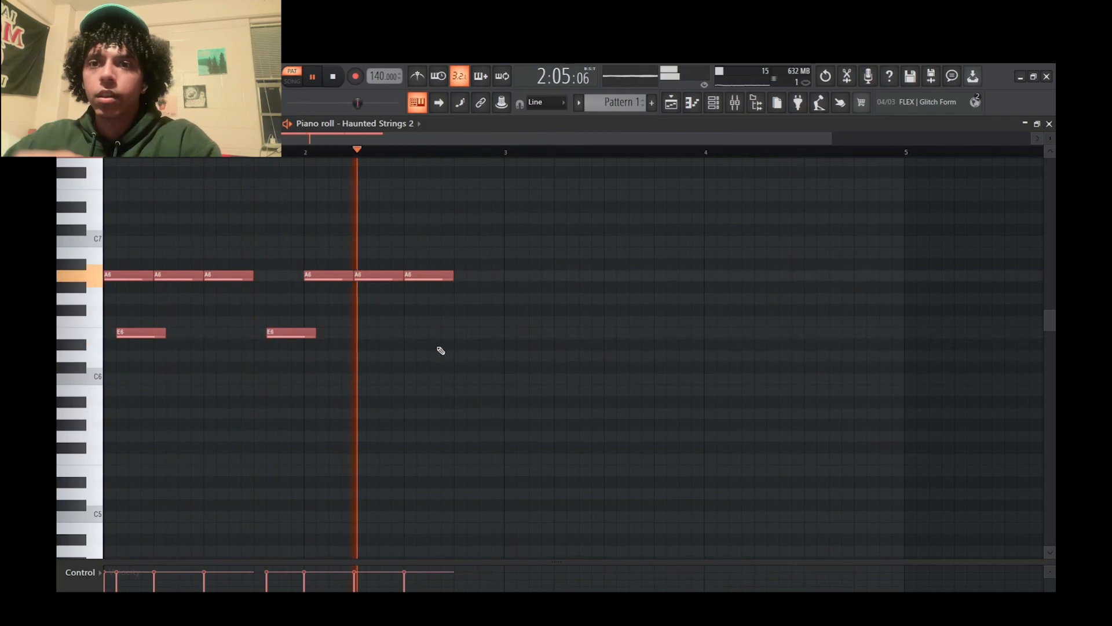
pyautogui.rightClick(379, 275)
pyautogui.moveTo(113, 232)
pyautogui.mouseDown()
pyautogui.moveTo(322, 347)
pyautogui.moveTo(207, 348)
pyautogui.moveTo(515, 371)
pyautogui.mouseUp()
pyautogui.hotkey('ctrl', 'b')
pyautogui.hotkey('ctrl', 'b')
# Add a C6 note just after the start of the E6 note in each of the four bars
pyautogui.click(134, 380)
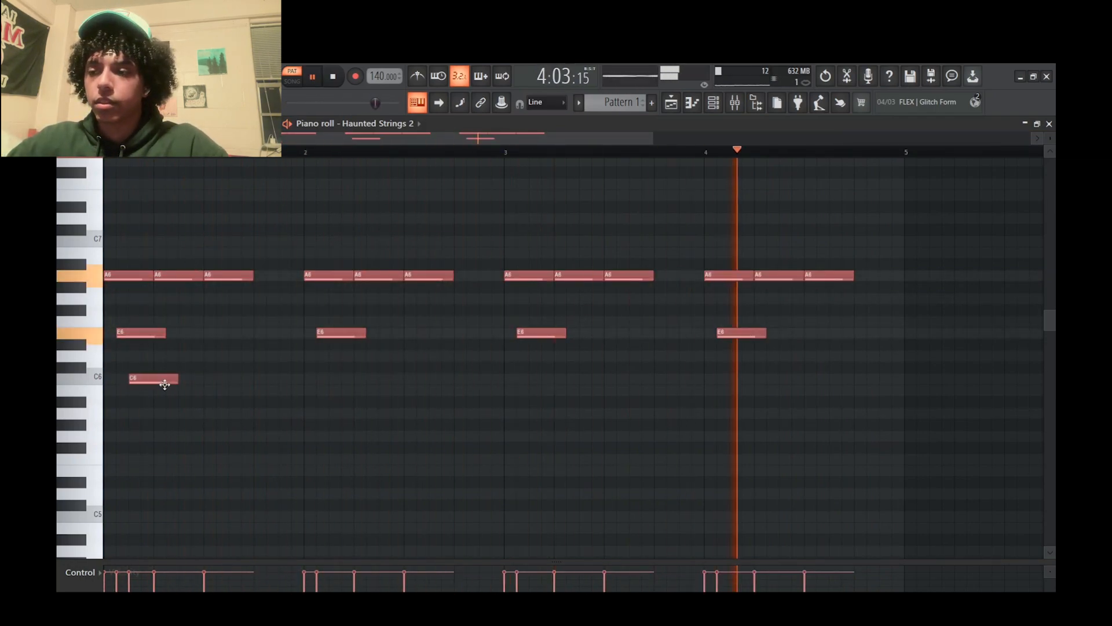
pyautogui.click(340, 380)
pyautogui.click(532, 379)
pyautogui.click(733, 379)
# Lay down one-bar-long bass notes alternating F3 and E3 across the four bars
pyautogui.scroll(-4, 433, 213)
pyautogui.click(116, 463)
pyautogui.moveTo(151, 462); pyautogui.dragTo(308, 466)
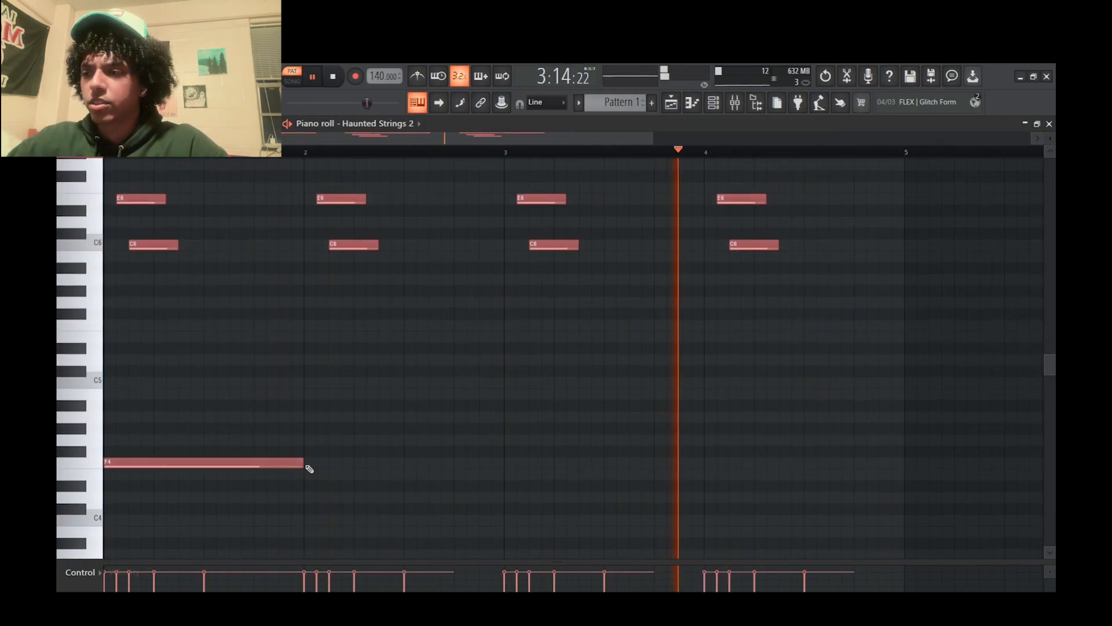
pyautogui.click(348, 473)
pyautogui.click(580, 462)
pyautogui.rightClick(579, 462)
pyautogui.scroll(-2, 467, 489)
pyautogui.click(626, 534)
pyautogui.click(730, 544)
pyautogui.moveTo(1049, 387); pyautogui.dragTo(1053, 394)
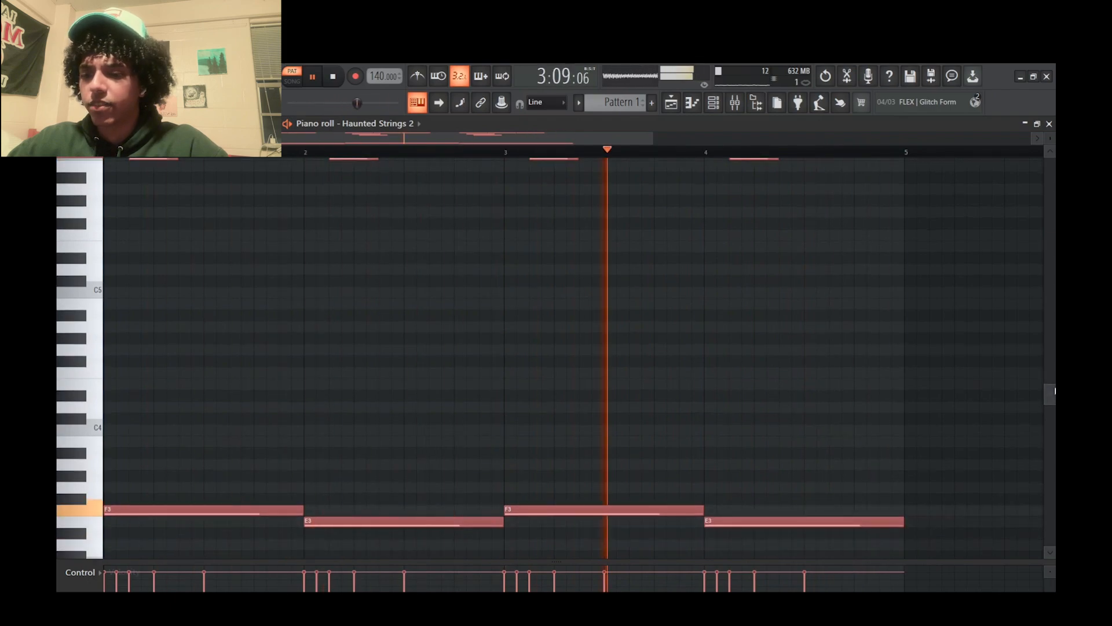
# Lower the four long bass notes by one octave to F2 and E2, and stop playback
pyautogui.moveTo(110, 492); pyautogui.dragTo(924, 539)
pyautogui.hotkey('ctrl', 'Down')
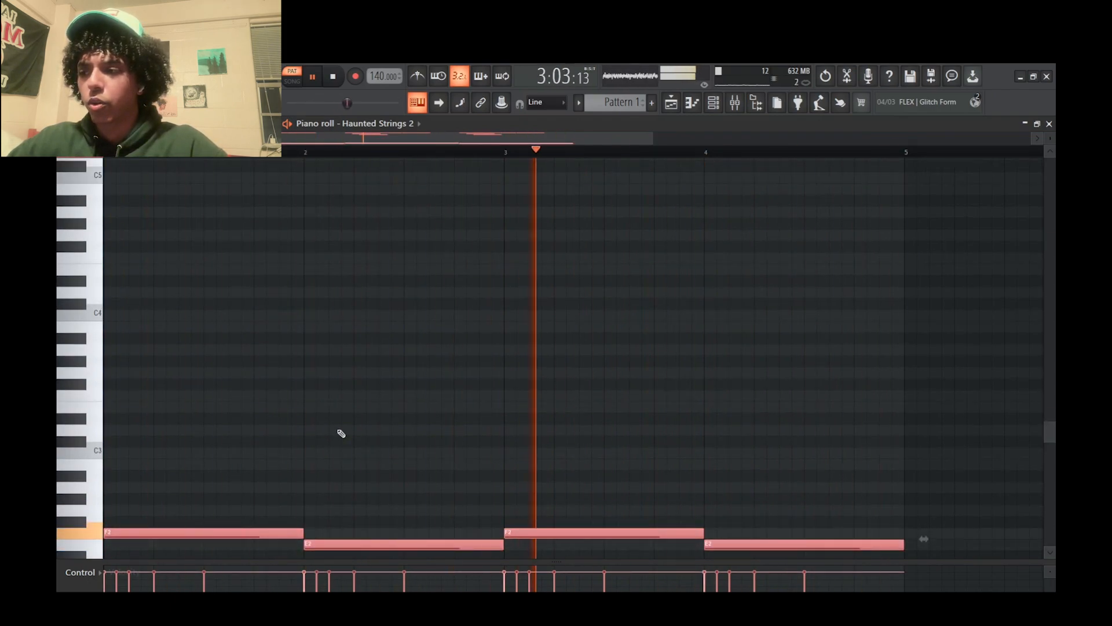
pyautogui.scroll(5, 429, 323)
pyautogui.moveTo(1050, 332); pyautogui.dragTo(1049, 455)
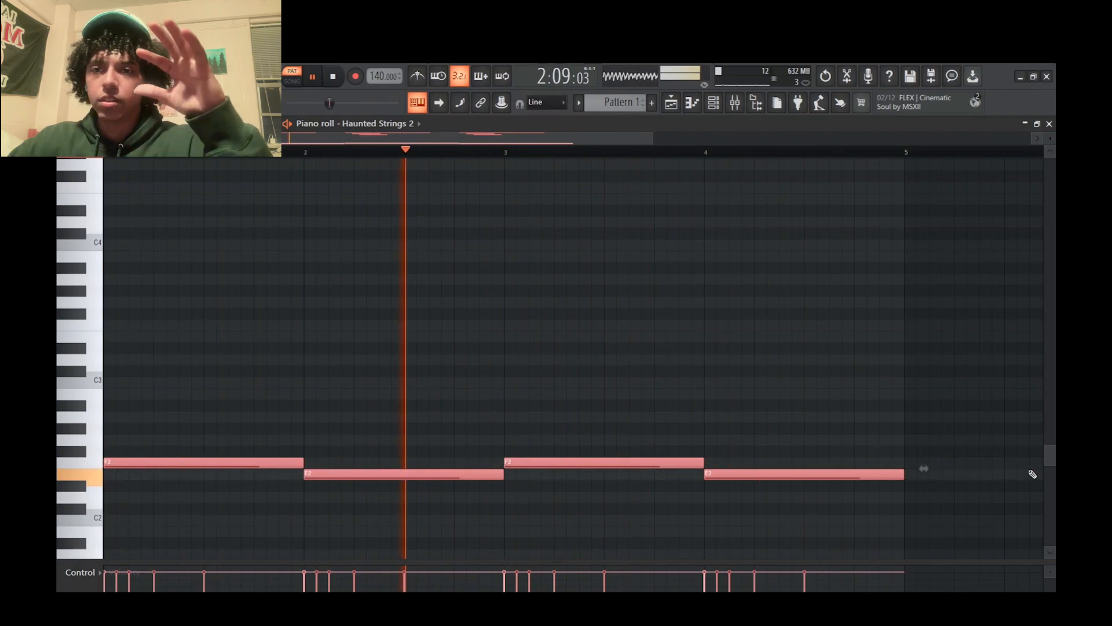
pyautogui.press('space')
# Resume playback and lower the A6, E6 and C6 notes by three octaves to A3, E3 and C3
pyautogui.scroll(8, 658, 297)
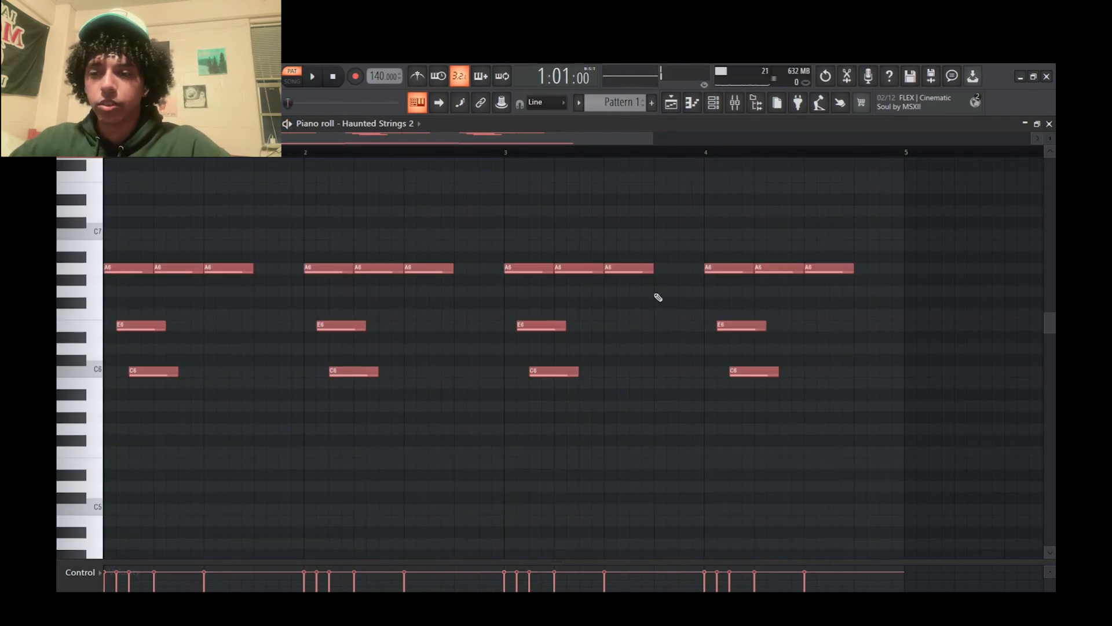
pyautogui.press('space')
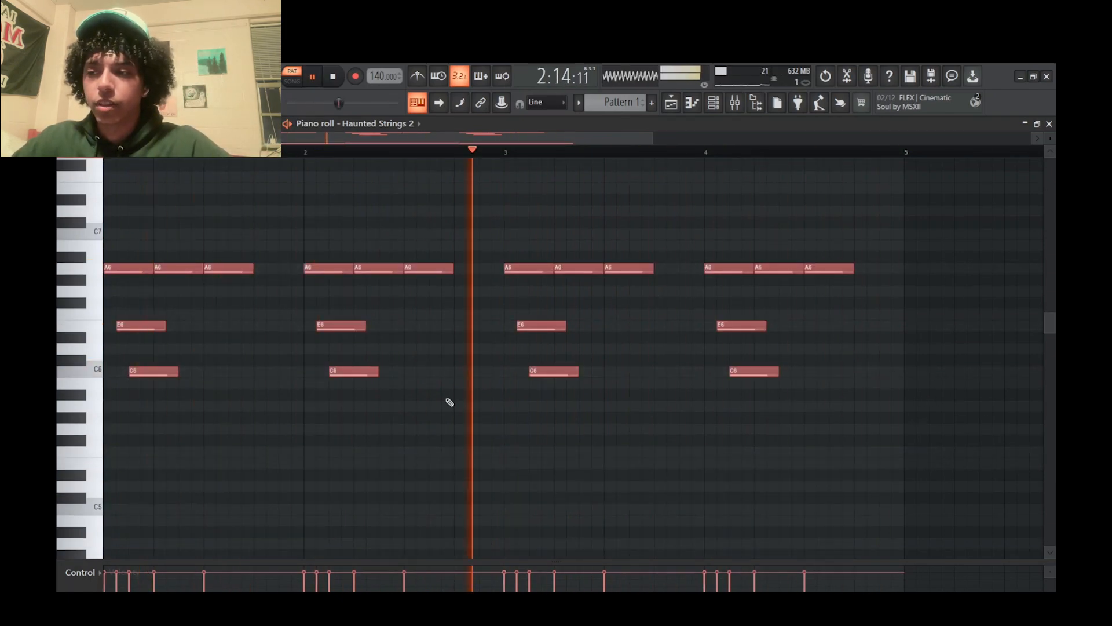
pyautogui.hotkey('ctrl', 'a')
pyautogui.hotkey('ctrl', 'Up')
pyautogui.hotkey('ctrl', 'Down')
pyautogui.hotkey('ctrl', 'Down')
pyautogui.hotkey('ctrl', 'Down')
pyautogui.moveTo(1050, 313)
pyautogui.mouseDown()
pyautogui.moveTo(1053, 439)
pyautogui.moveTo(1041, 372)
pyautogui.moveTo(1048, 394)
pyautogui.mouseUp()
pyautogui.hotkey('ctrl', 'Down')
# Place a one-beat G5 note on the last beat of each of the four bars
pyautogui.click(180, 244)
pyautogui.moveTo(180, 244); pyautogui.dragTo(280, 243)
pyautogui.click(464, 244)
pyautogui.click(664, 244)
pyautogui.click(863, 244)
# Replace the single G5 note at the end of bars 1 and 3 with two half-beat G5 notes
pyautogui.moveTo(703, 244); pyautogui.dragTo(679, 244)
pyautogui.click(689, 244)
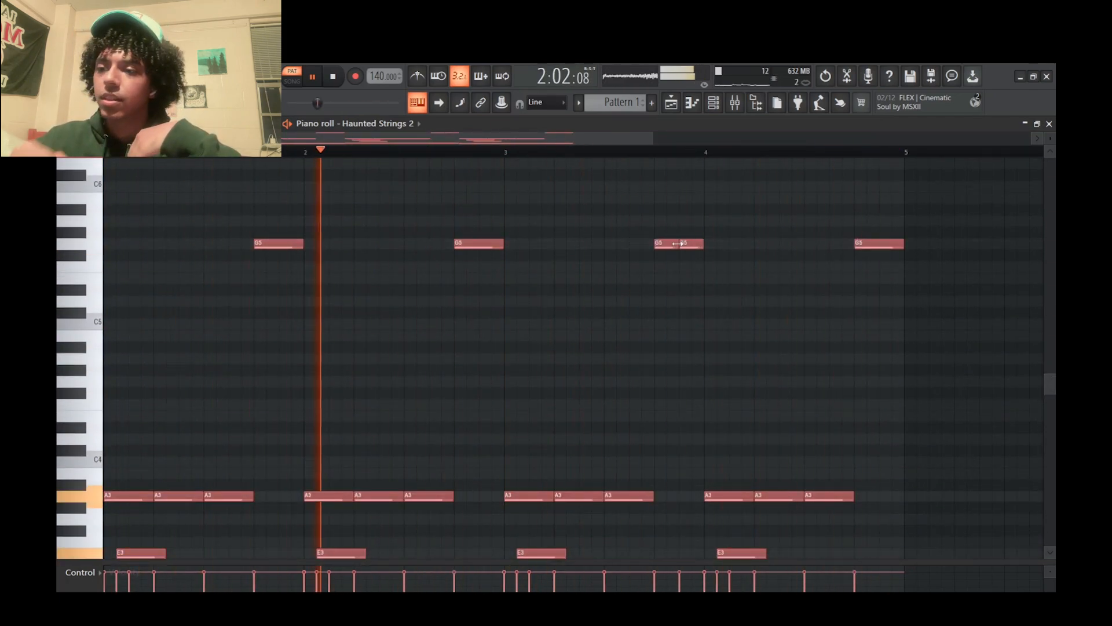
pyautogui.moveTo(302, 244); pyautogui.dragTo(278, 244)
pyautogui.click(290, 244)
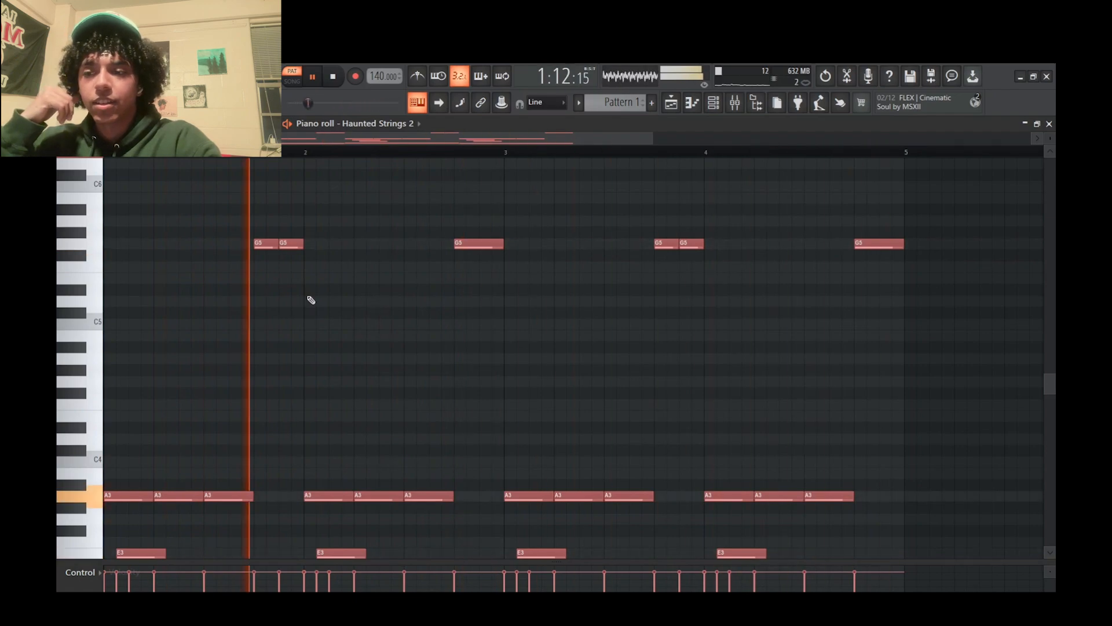
# Add D5 notes three beats long at the start of bars 2 and 4, leaving none in bar 3
pyautogui.moveTo(307, 300); pyautogui.dragTo(452, 301)
pyautogui.click(508, 300)
pyautogui.click(708, 301)
pyautogui.rightClick(608, 299)
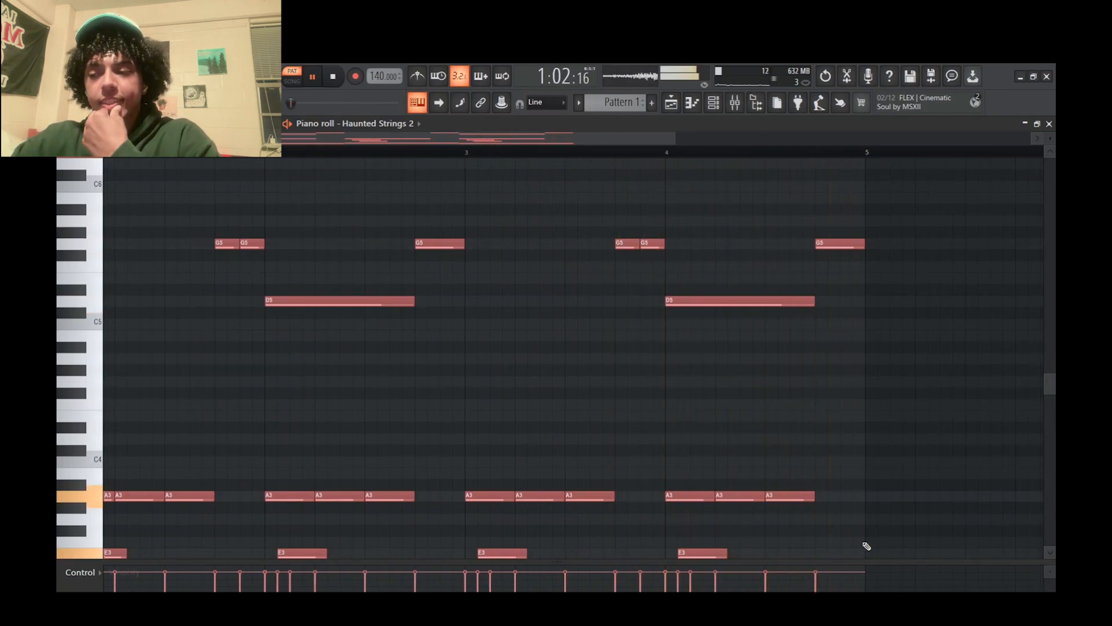
pyautogui.scroll(3, 794, 318)
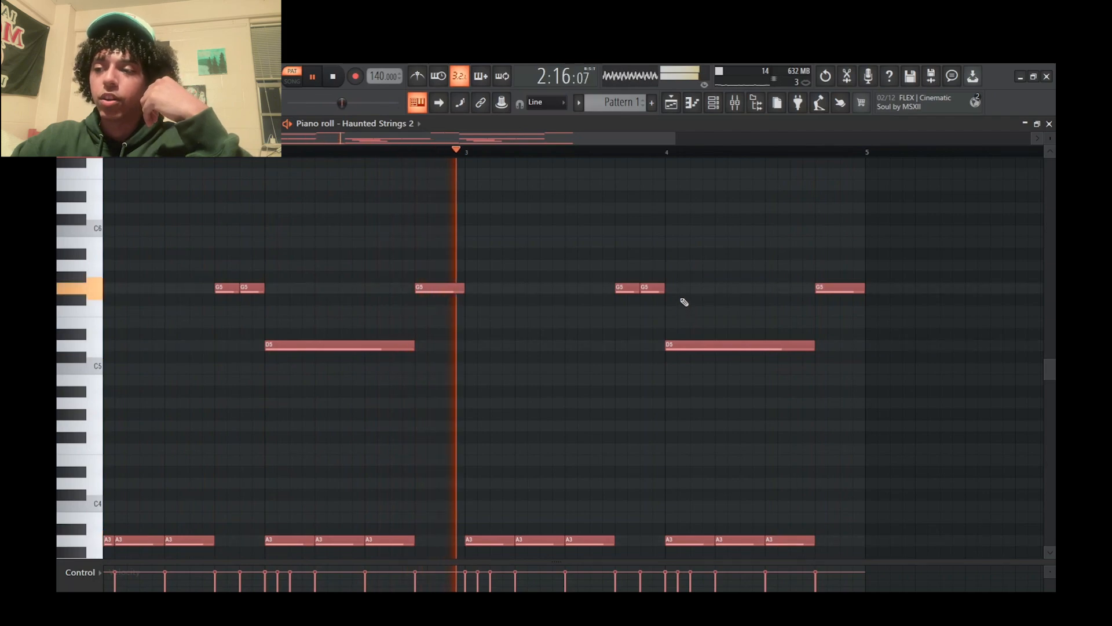
pyautogui.click(671, 266)
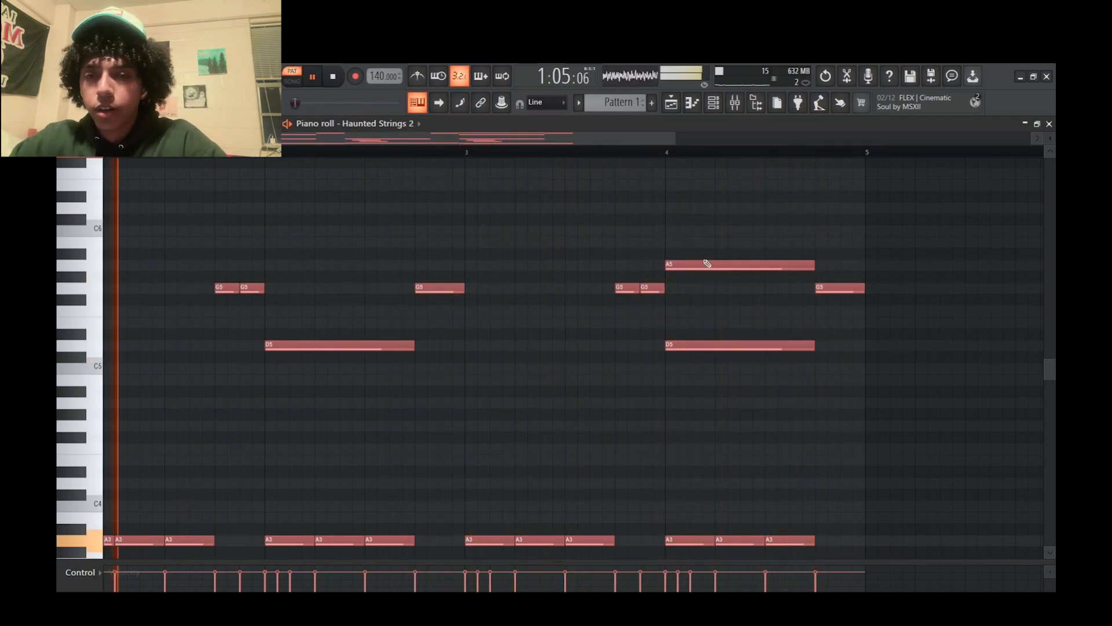
pyautogui.moveTo(707, 264); pyautogui.dragTo(707, 287)
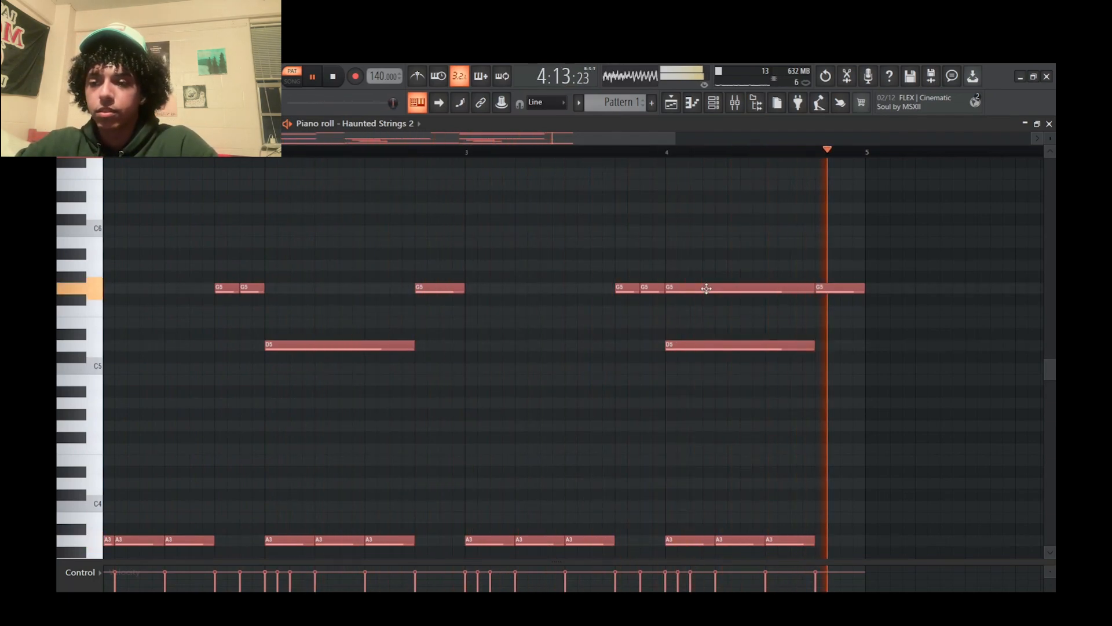
pyautogui.rightClick(706, 288)
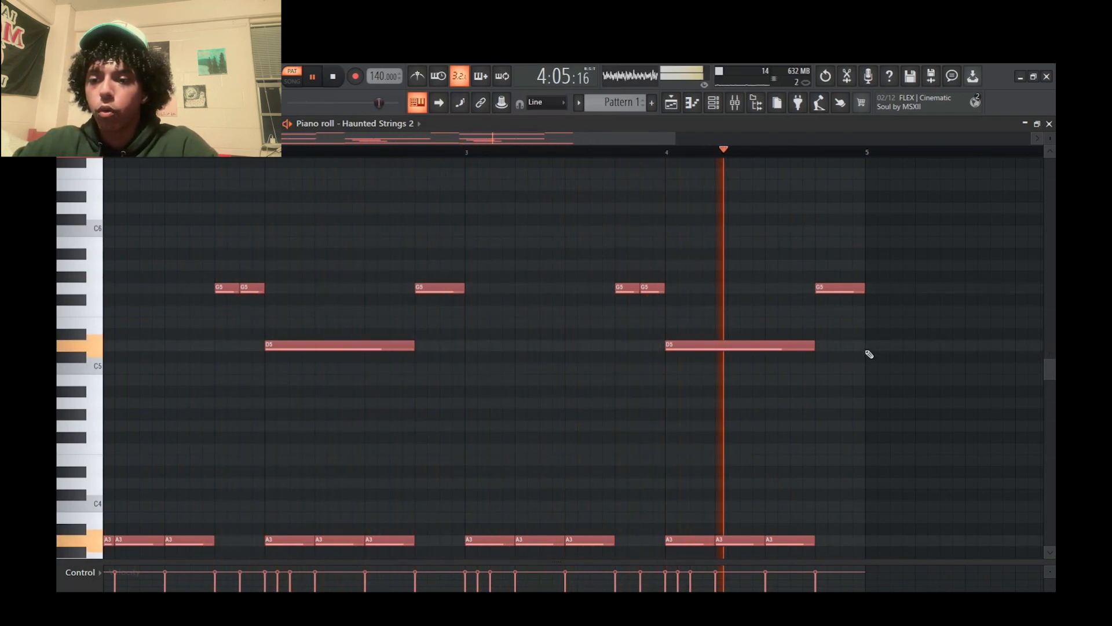
# Listen to the looping Haunted Strings 2 melody while reviewing its high and low notes across the four bars, then stop playback
pyautogui.scroll(-2, 788, 284)
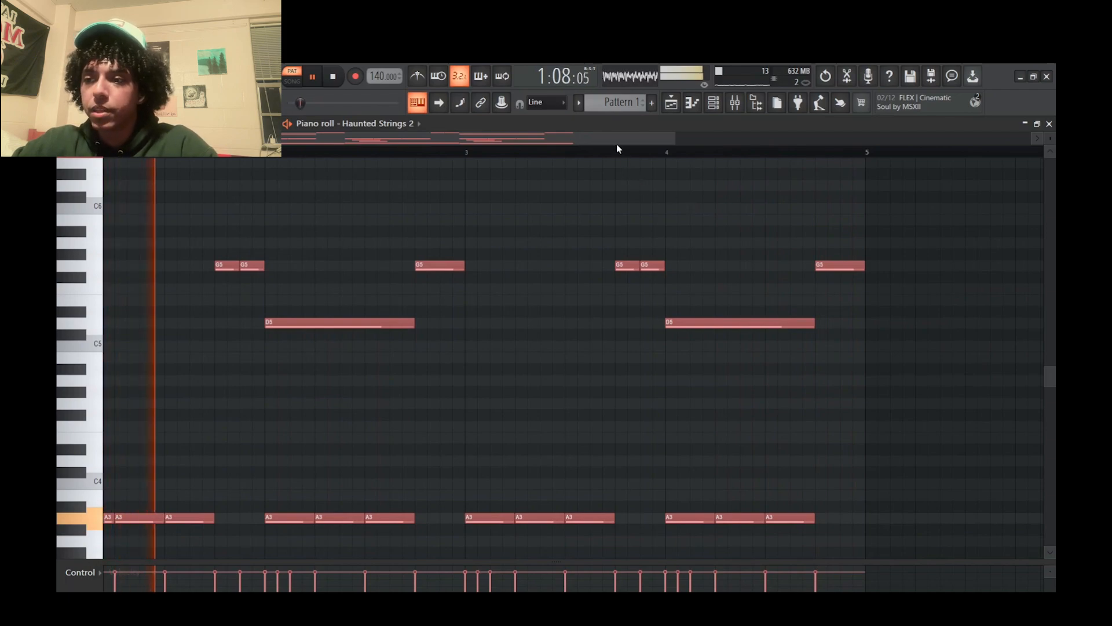
pyautogui.moveTo(613, 141); pyautogui.dragTo(565, 146)
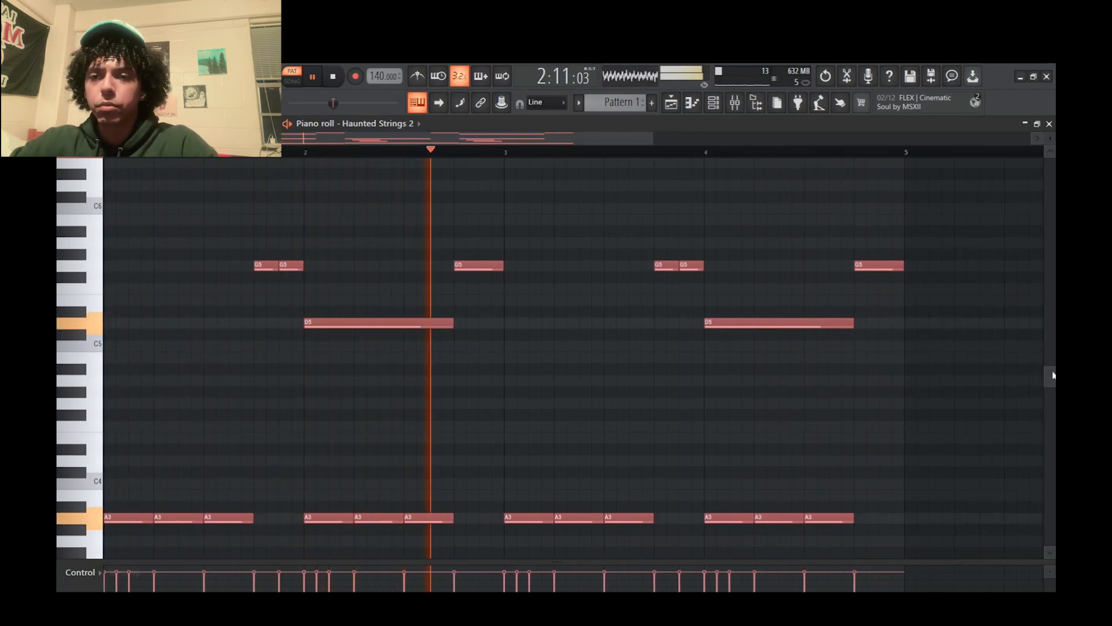
pyautogui.moveTo(1053, 375); pyautogui.dragTo(1054, 441)
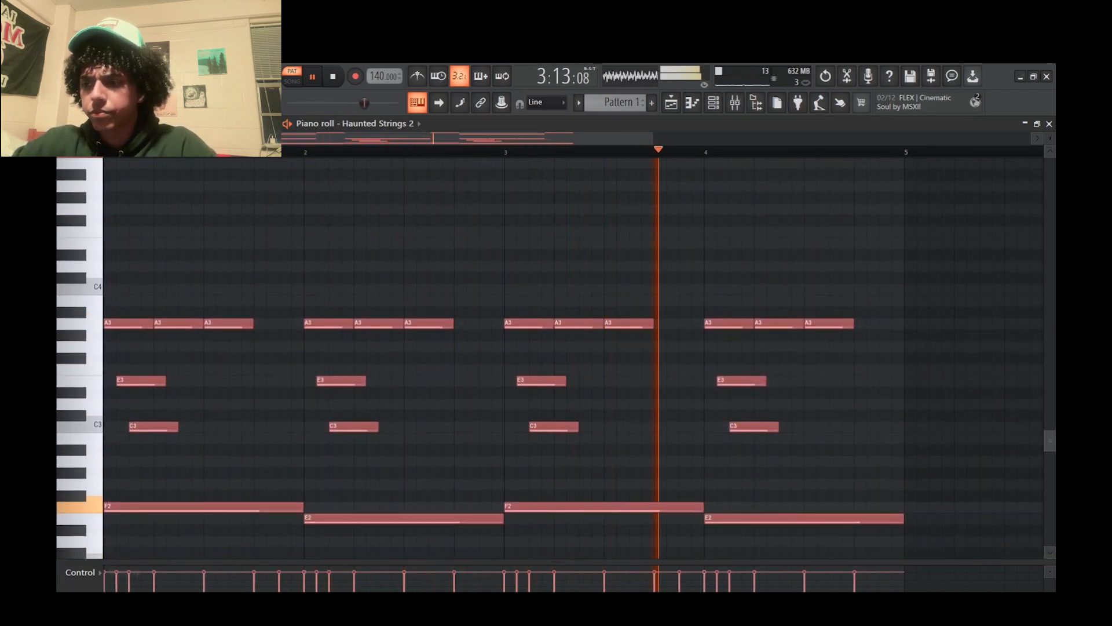
pyautogui.scroll(1, 574, 358)
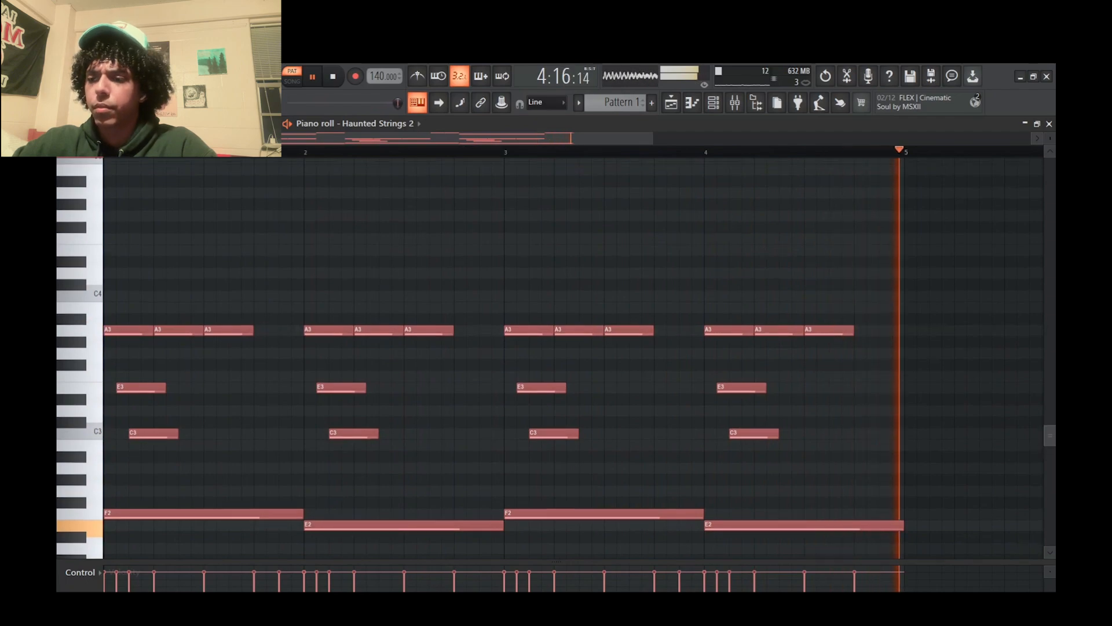
pyautogui.moveTo(1050, 435); pyautogui.dragTo(1050, 422)
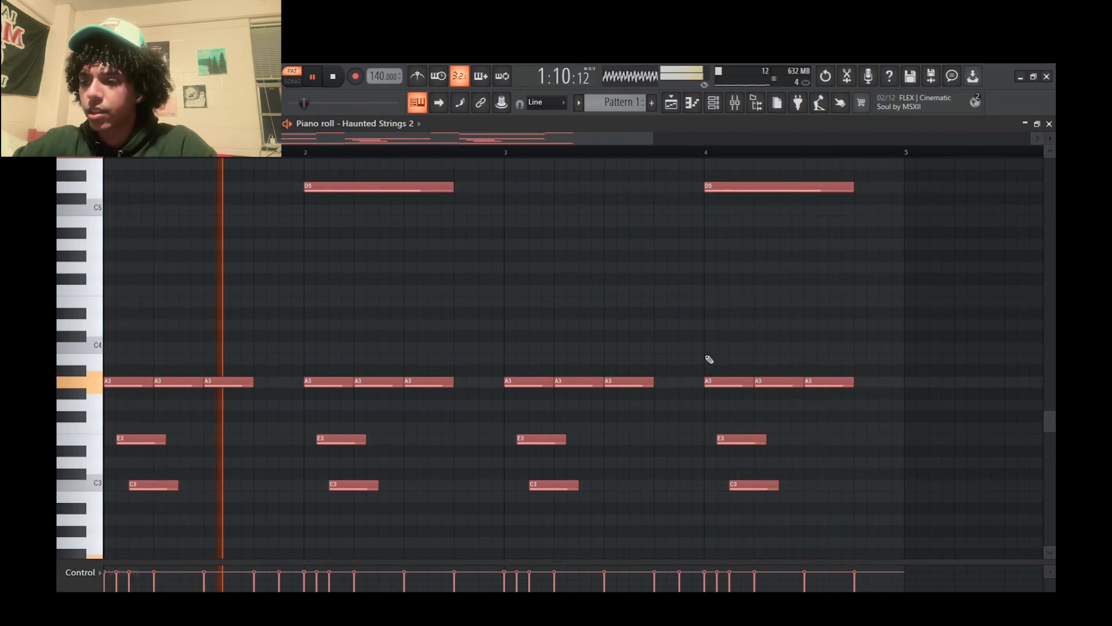
pyautogui.moveTo(1049, 430); pyautogui.dragTo(1050, 432)
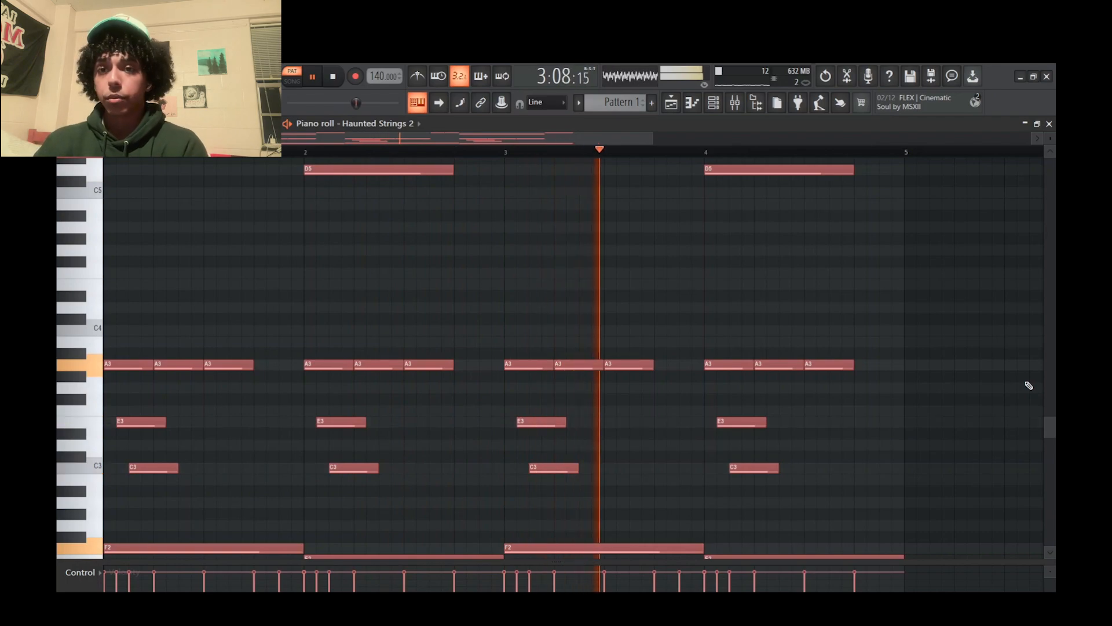
pyautogui.press('space')
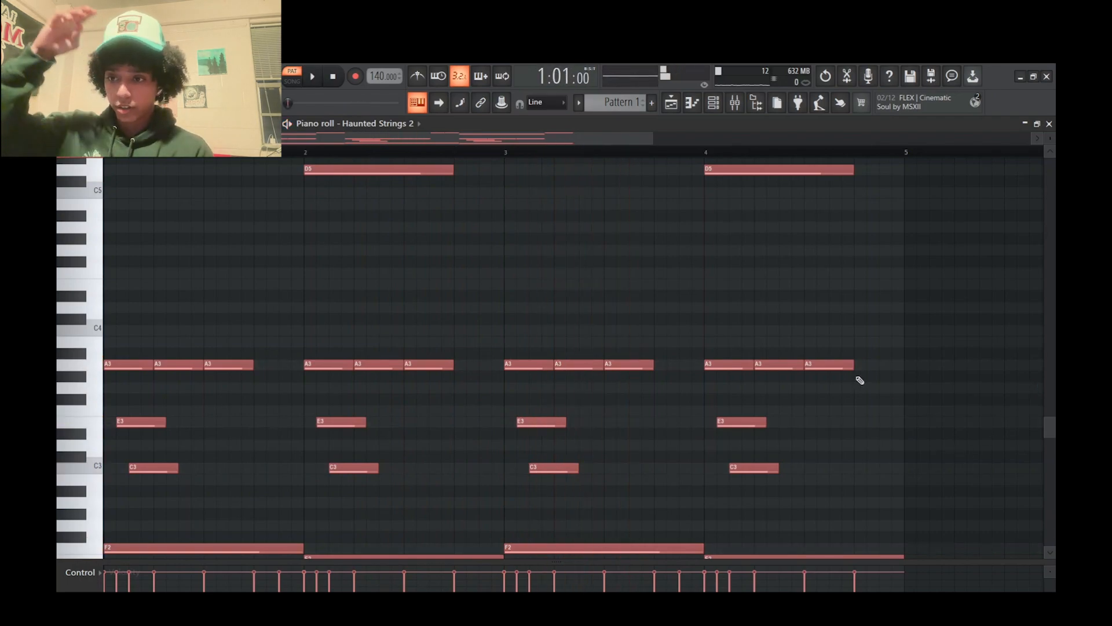
# Open the piano roll of the Bass Sustain channel from the channel rack
pyautogui.click(712, 107)
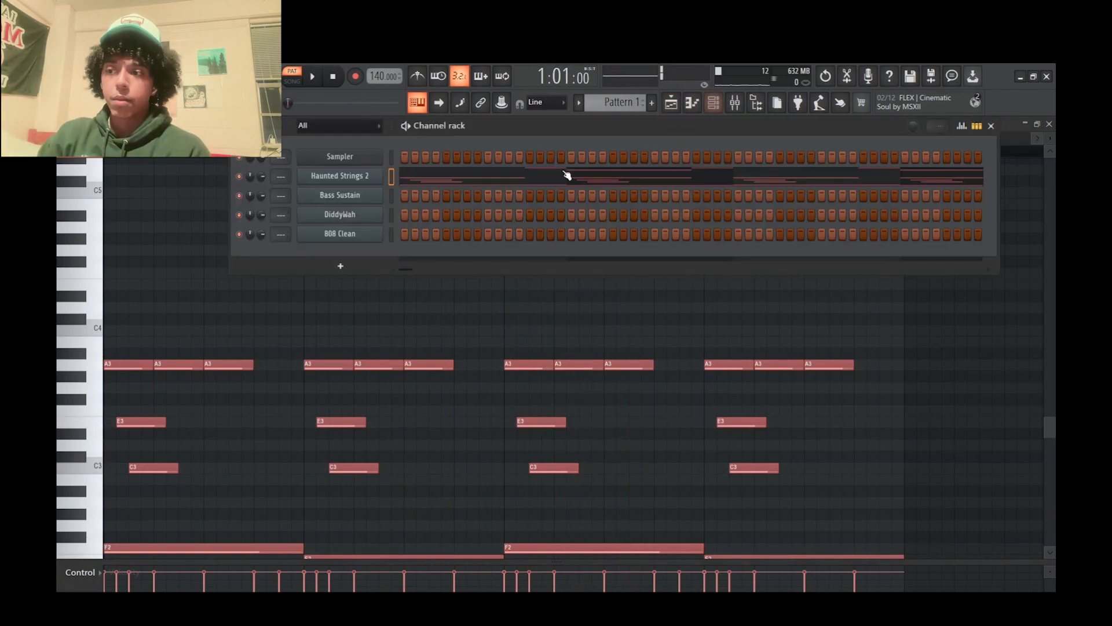
pyautogui.rightClick(359, 197)
pyautogui.click(406, 193)
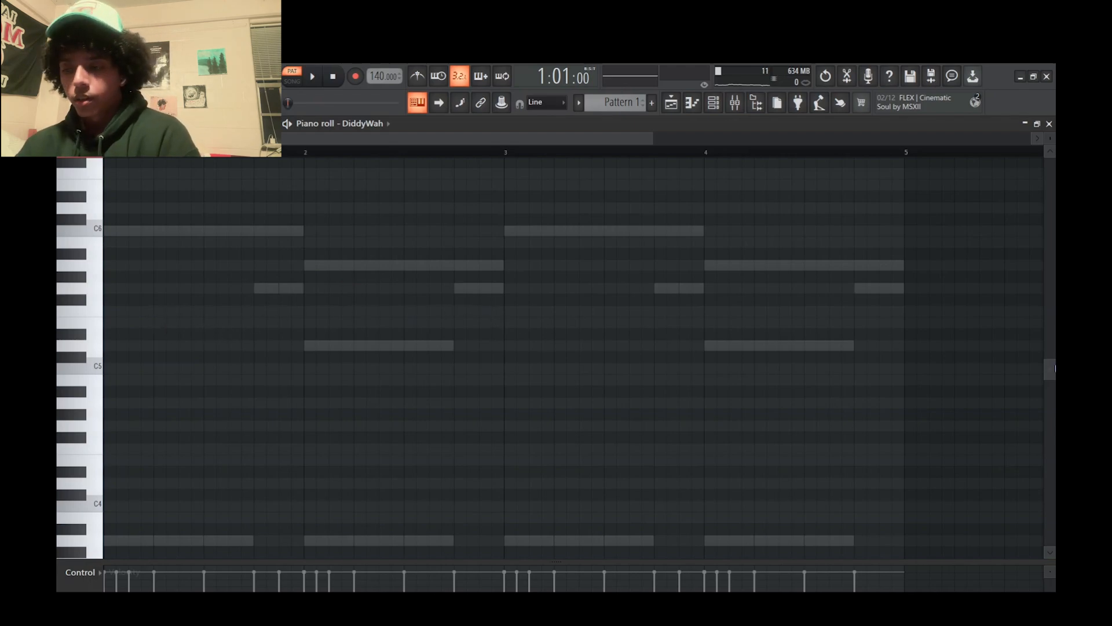
# Audition keys and add a D3 note at the start of bar 1 in the DiddyWah piano roll, ending one step before bar 2
pyautogui.click(96, 274)
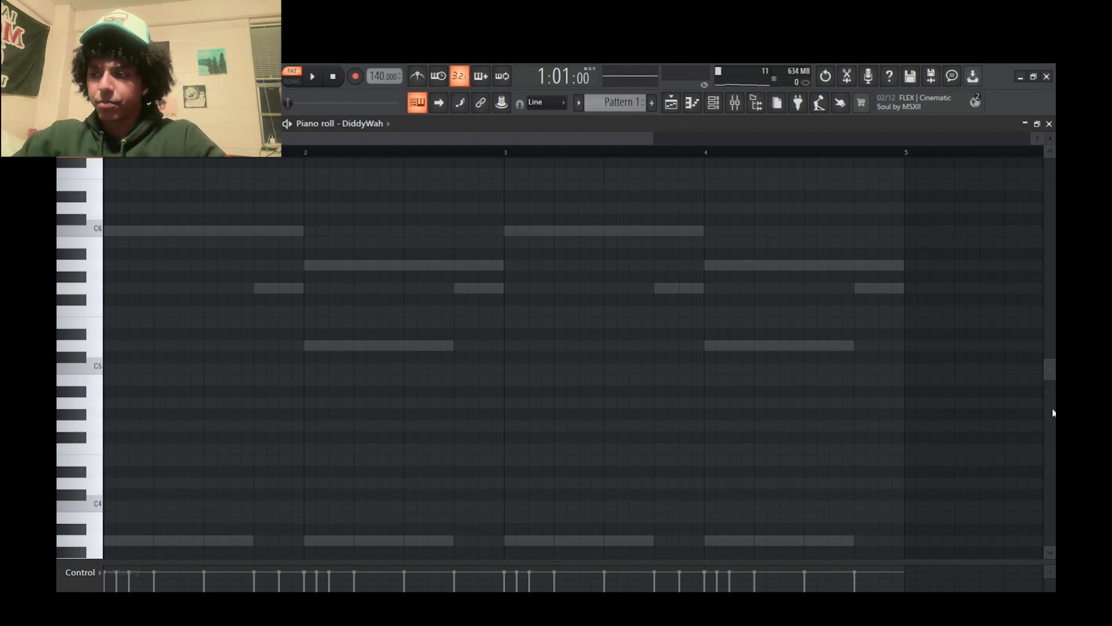
pyautogui.scroll(-6, 323, 426)
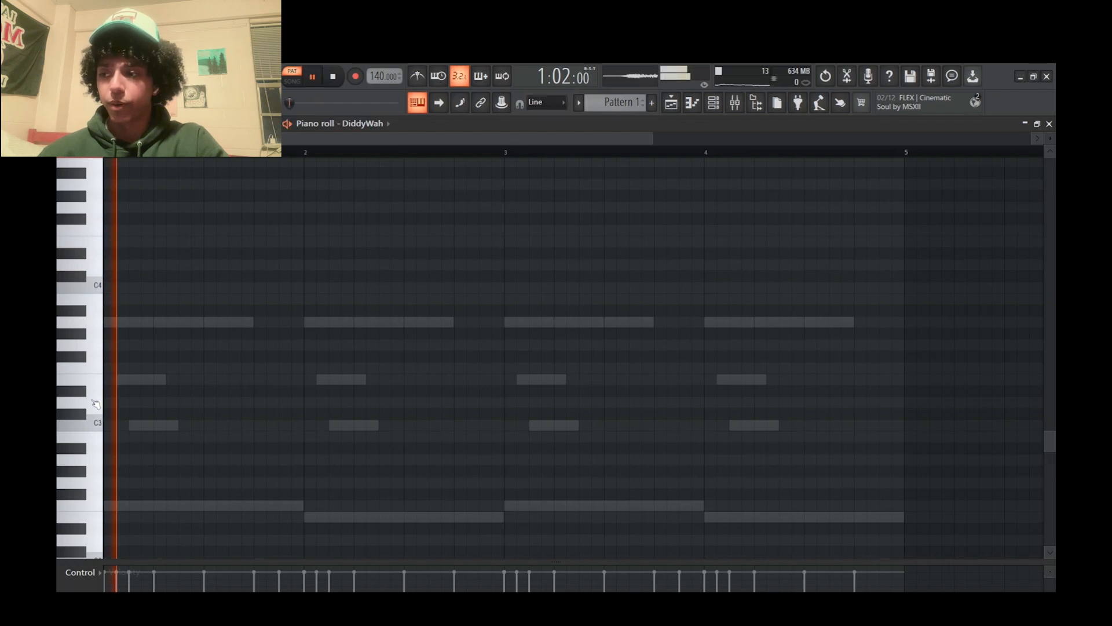
pyautogui.click(96, 404)
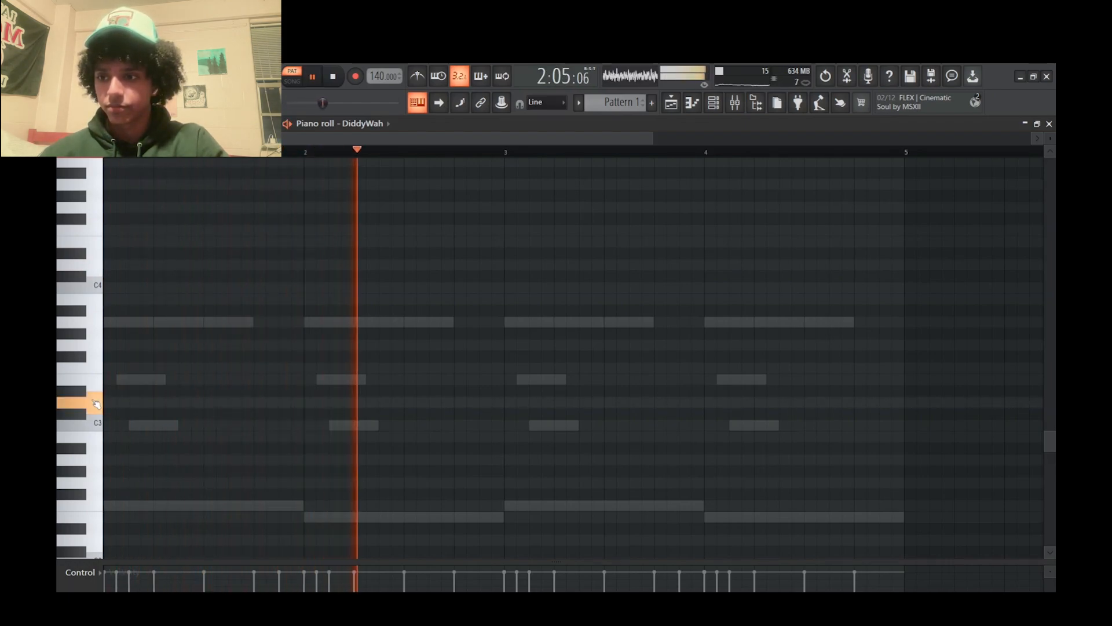
pyautogui.click(107, 402)
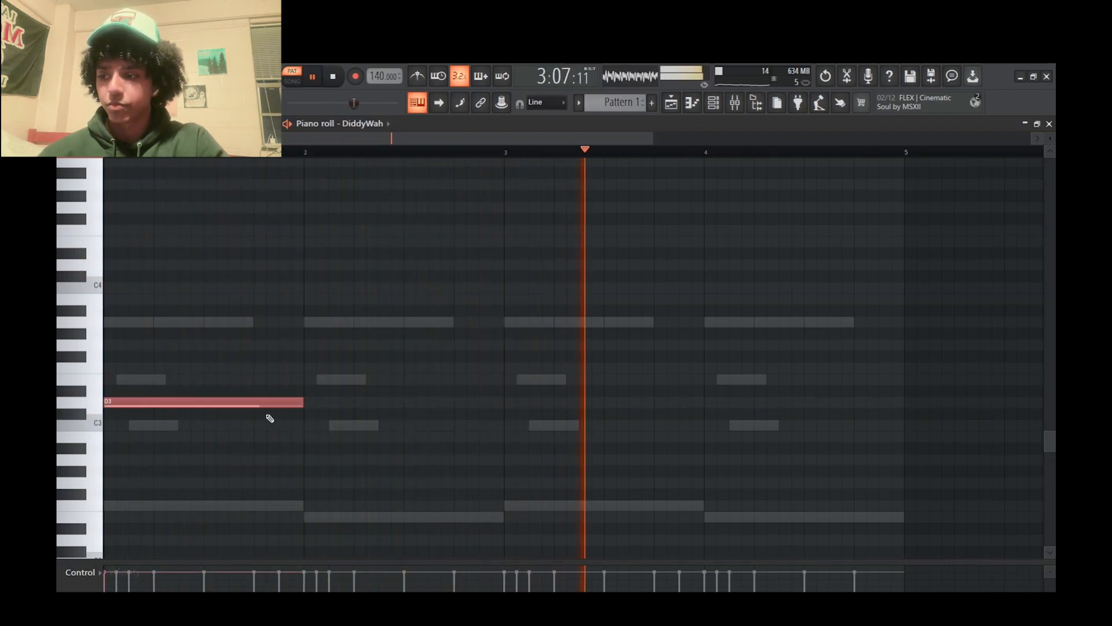
pyautogui.moveTo(302, 402)
pyautogui.mouseDown()
pyautogui.moveTo(177, 402)
pyautogui.moveTo(290, 402)
pyautogui.mouseUp()
# Add a matching D3 note in bar 3, ending one step before bar 4, and leave bars 2 and 4 without D3 notes
pyautogui.click(318, 401)
pyautogui.click(520, 401)
pyautogui.click(718, 401)
pyautogui.rightClick(348, 401)
pyautogui.rightClick(745, 401)
pyautogui.moveTo(653, 402); pyautogui.dragTo(691, 402)
# Try a short descending run of higher notes from F5 in bar 1, extending the last note into bar 2
pyautogui.moveTo(1050, 442); pyautogui.dragTo(1049, 405)
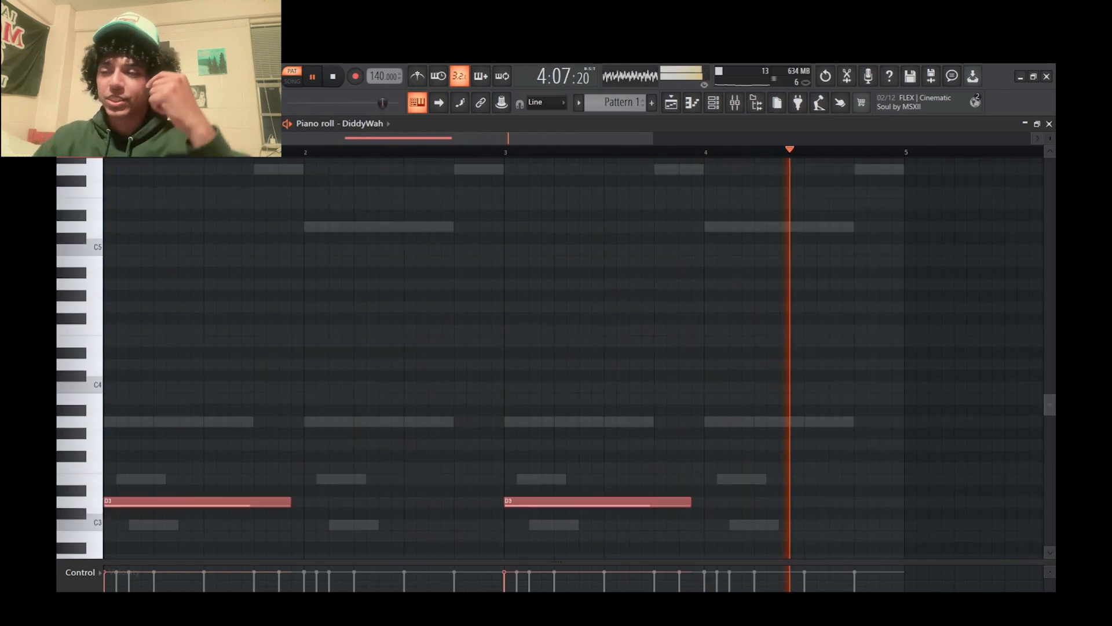
pyautogui.scroll(1, 173, 261)
pyautogui.click(110, 203)
pyautogui.moveTo(291, 203); pyautogui.dragTo(154, 203)
pyautogui.click(160, 214)
pyautogui.click(209, 237)
pyautogui.moveTo(252, 237); pyautogui.dragTo(352, 238)
# Stop playback, return to the DiddyWah piano roll and clear the trial high notes, keeping only the two D3 notes
pyautogui.press('space')
pyautogui.click(694, 107)
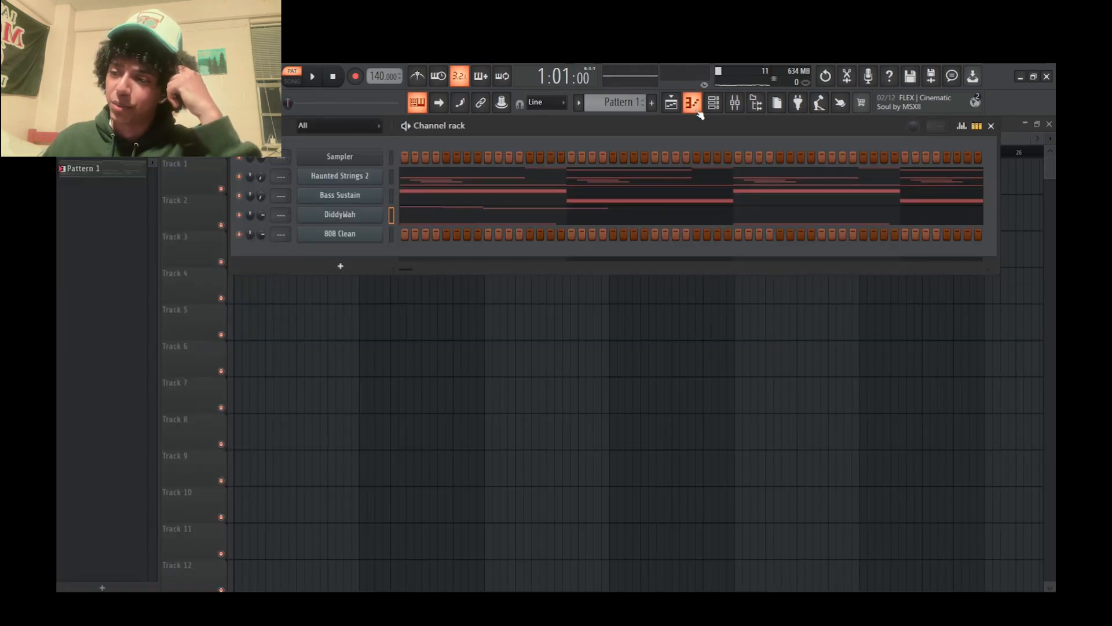
pyautogui.click(697, 110)
pyautogui.rightClick(340, 214)
pyautogui.click(308, 332)
pyautogui.rightClick(215, 238)
pyautogui.rightClick(179, 214)
pyautogui.rightClick(129, 203)
pyautogui.click(110, 203)
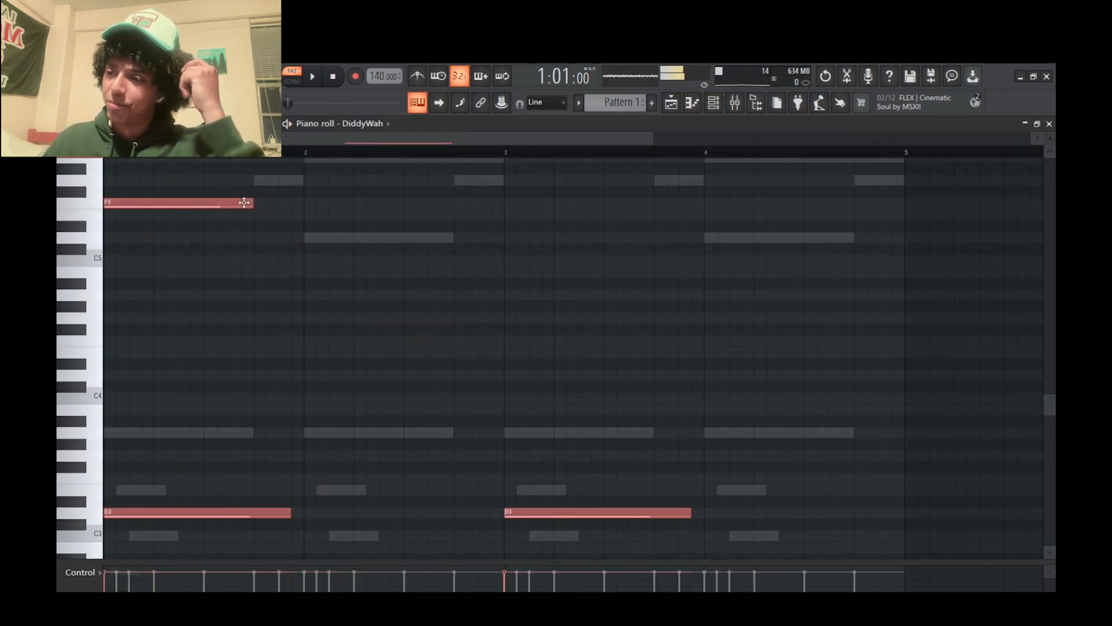
pyautogui.rightClick(243, 203)
# Play the loop and try a one-beat F3 note at the start of bar 1 with short G3 notes in bar 2
pyautogui.scroll(3, 98, 293)
pyautogui.click(96, 365)
pyautogui.scroll(-8, 98, 359)
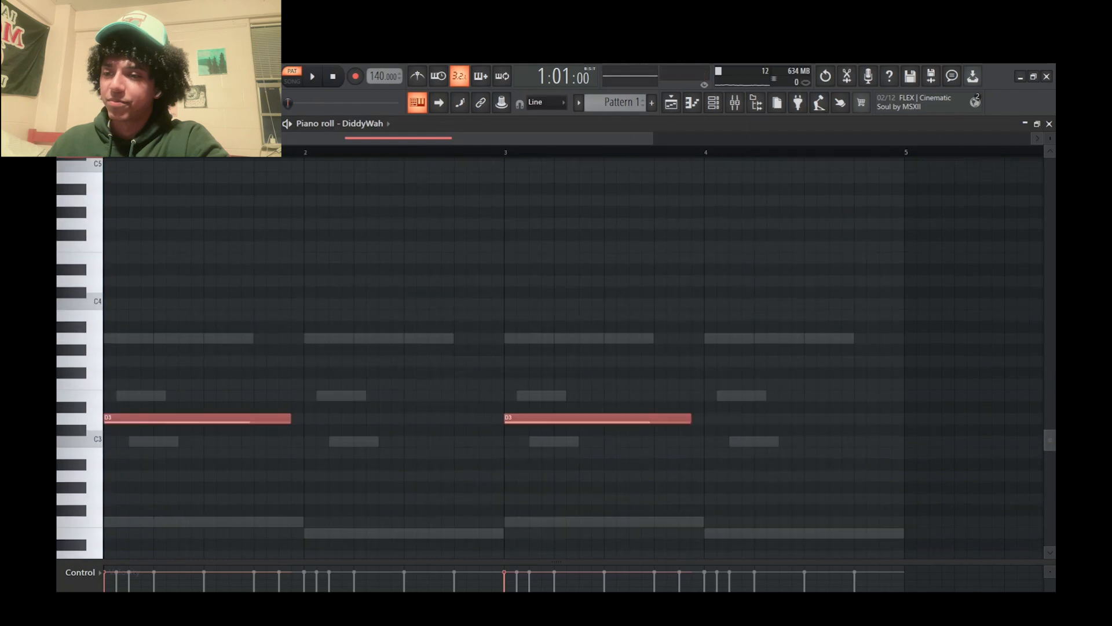
pyautogui.press('space')
pyautogui.click(110, 342)
pyautogui.moveTo(249, 343); pyautogui.dragTo(149, 343)
pyautogui.moveTo(128, 342); pyautogui.dragTo(128, 229)
pyautogui.click(310, 204)
pyautogui.click(335, 205)
pyautogui.click(372, 203)
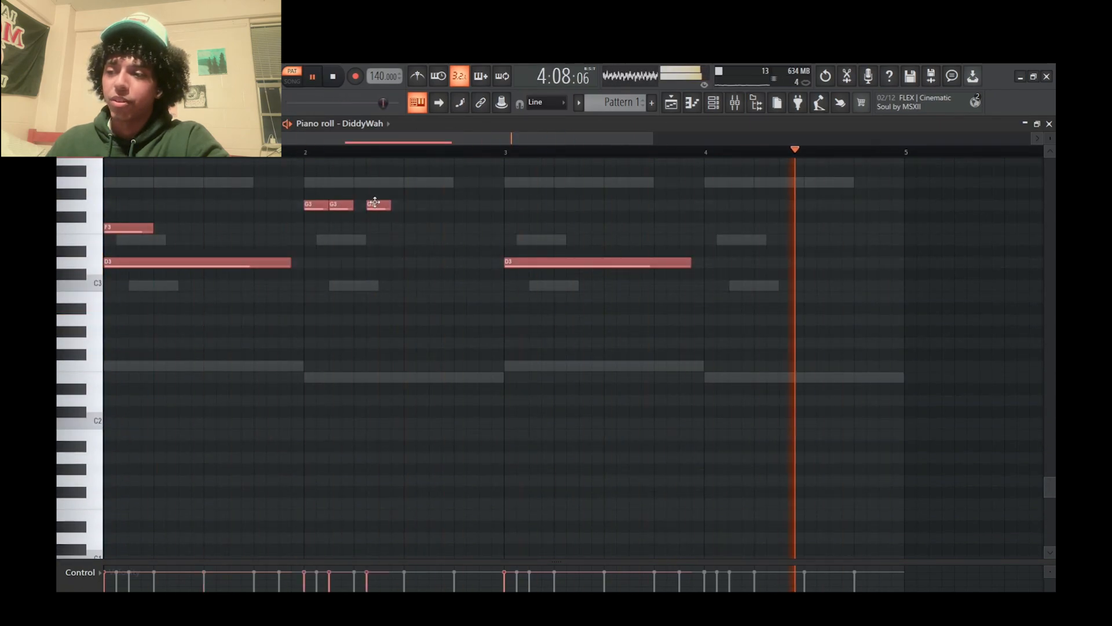
# Delete the trial F3 and G3 notes from bars 1 and 2
pyautogui.rightClick(372, 203)
pyautogui.rightClick(335, 205)
pyautogui.rightClick(127, 229)
pyautogui.scroll(3, 822, 288)
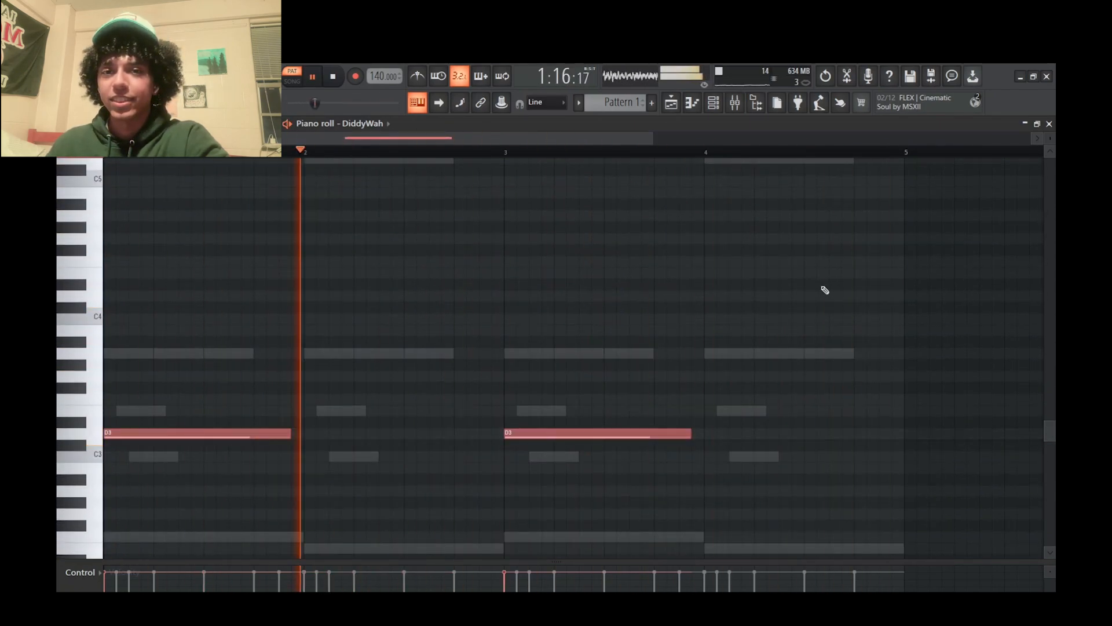
# Try filling all four bars with a continuous row of one-step F6 notes
pyautogui.scroll(5, 1013, 410)
pyautogui.click(872, 258)
pyautogui.click(858, 258)
pyautogui.click(119, 246)
pyautogui.click(197, 248)
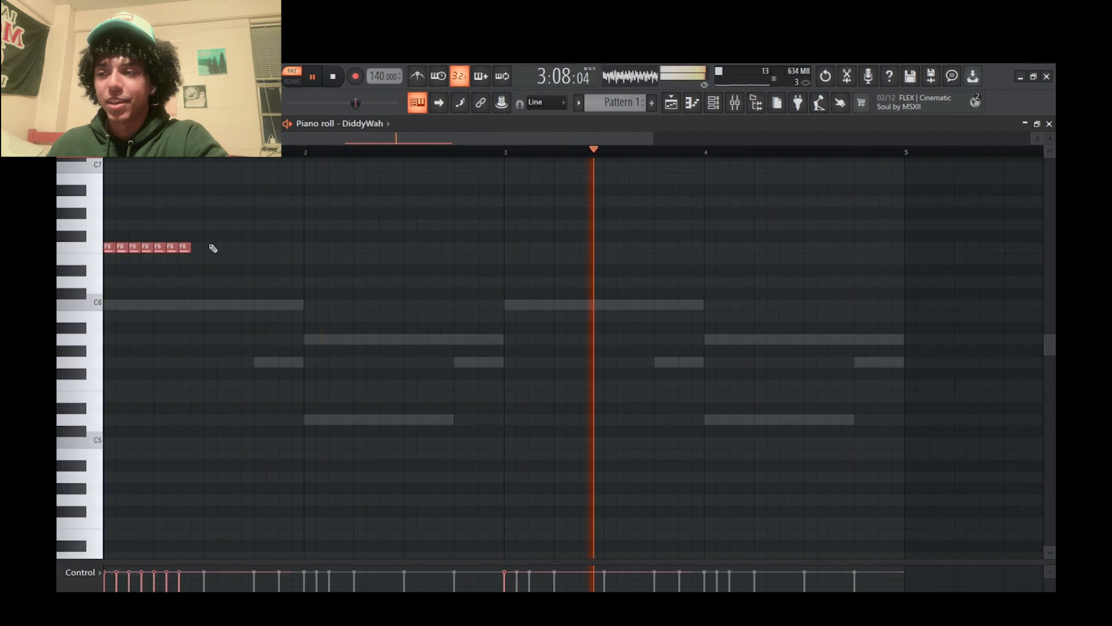
pyautogui.hotkey('ctrl', 'a')
pyautogui.hotkey('ctrl', 'b')
pyautogui.hotkey('ctrl', 'b')
pyautogui.hotkey('ctrl', 'b')
pyautogui.hotkey('ctrl', 'b')
pyautogui.hotkey('ctrl', 'b')
pyautogui.hotkey('ctrl', 'b')
pyautogui.hotkey('ctrl', 'b')
pyautogui.hotkey('ctrl', 'd')
# Try the repeated F notes in higher and lower octaves while the loop plays
pyautogui.hotkey('ctrl', 'Up')
pyautogui.scroll(2, 164, 308)
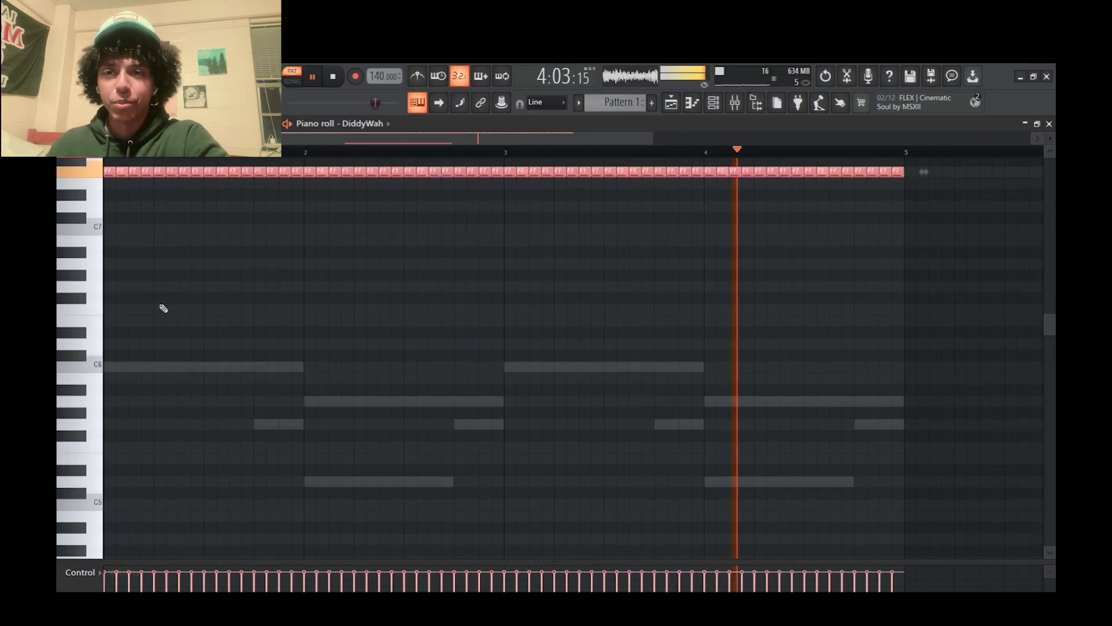
pyautogui.hotkey('ctrl', 'Up')
pyautogui.hotkey('ctrl', 'Up')
pyautogui.hotkey('ctrl', 'Down')
pyautogui.hotkey('ctrl', 'Down')
pyautogui.hotkey('ctrl', 'Down')
pyautogui.hotkey('ctrl', 'Down')
pyautogui.hotkey('ctrl', 'Down')
pyautogui.hotkey('ctrl', 'Down')
pyautogui.hotkey('ctrl', 'Down')
pyautogui.hotkey('ctrl', 'Down')
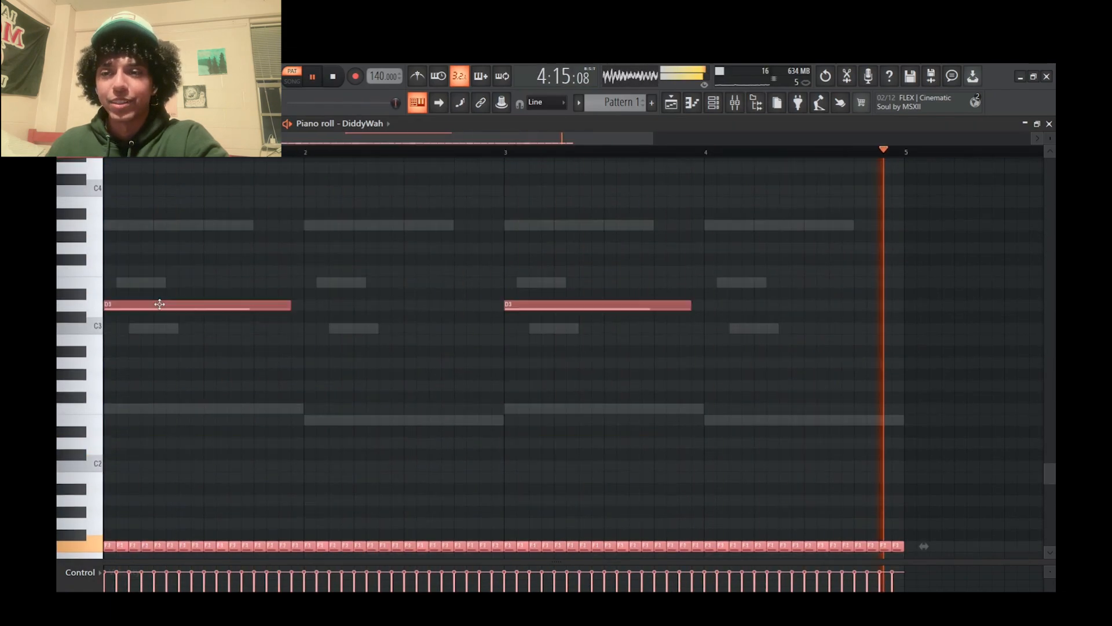
pyautogui.hotkey('ctrl', 'Up')
pyautogui.hotkey('ctrl', 'Up')
pyautogui.hotkey('ctrl', 'Up')
pyautogui.hotkey('ctrl', 'Up')
pyautogui.hotkey('ctrl', 'Up')
pyautogui.hotkey('ctrl', 'Up')
pyautogui.hotkey('ctrl', 'Down')
# Clear the whole row of repeated one-step notes, keeping the two D3 notes in bars 1 and 3
pyautogui.rightClick(148, 309)
pyautogui.rightClick(198, 309)
pyautogui.rightClick(209, 309)
pyautogui.rightClick(297, 310)
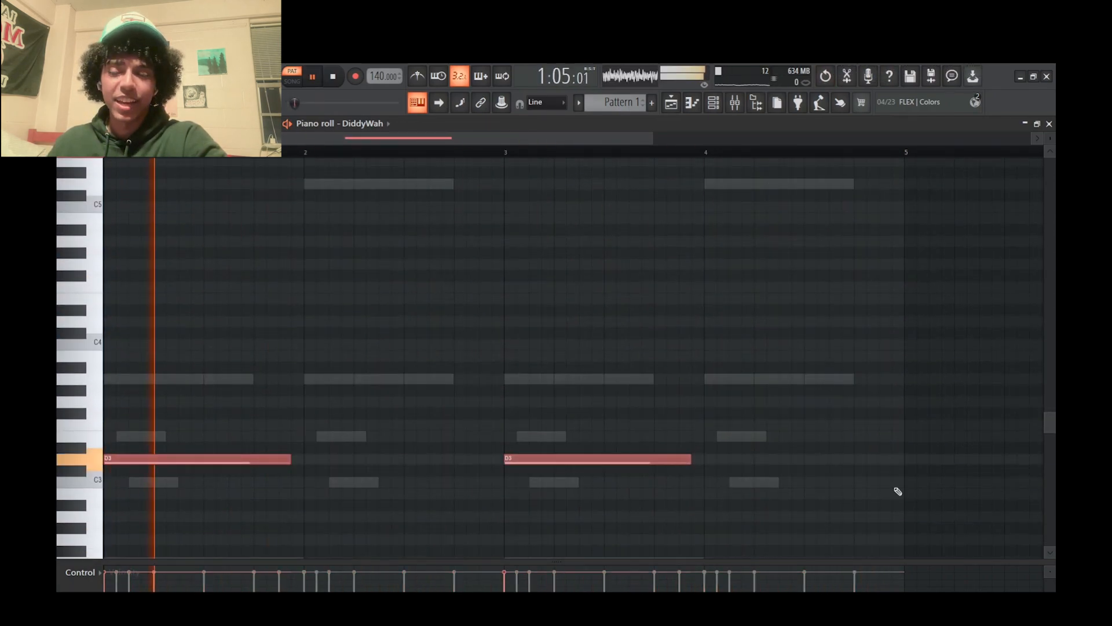
# Listen to the loop with the D3 notes, stop playback and check the 808 Clean channel's options in the channel rack
pyautogui.click(429, 286)
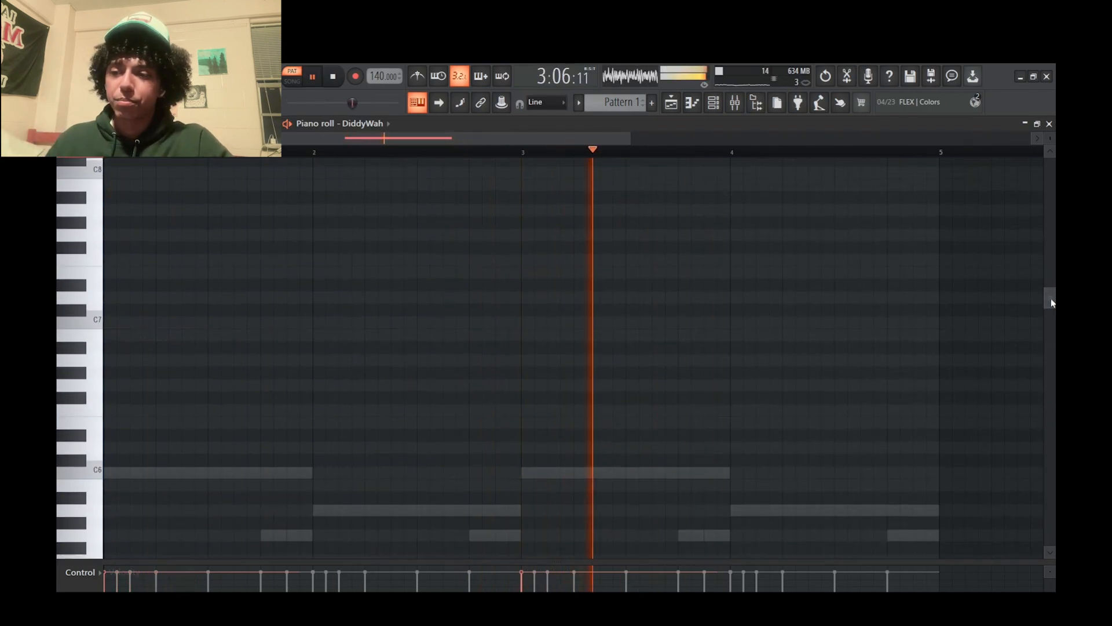
pyautogui.moveTo(1052, 302); pyautogui.dragTo(1050, 421)
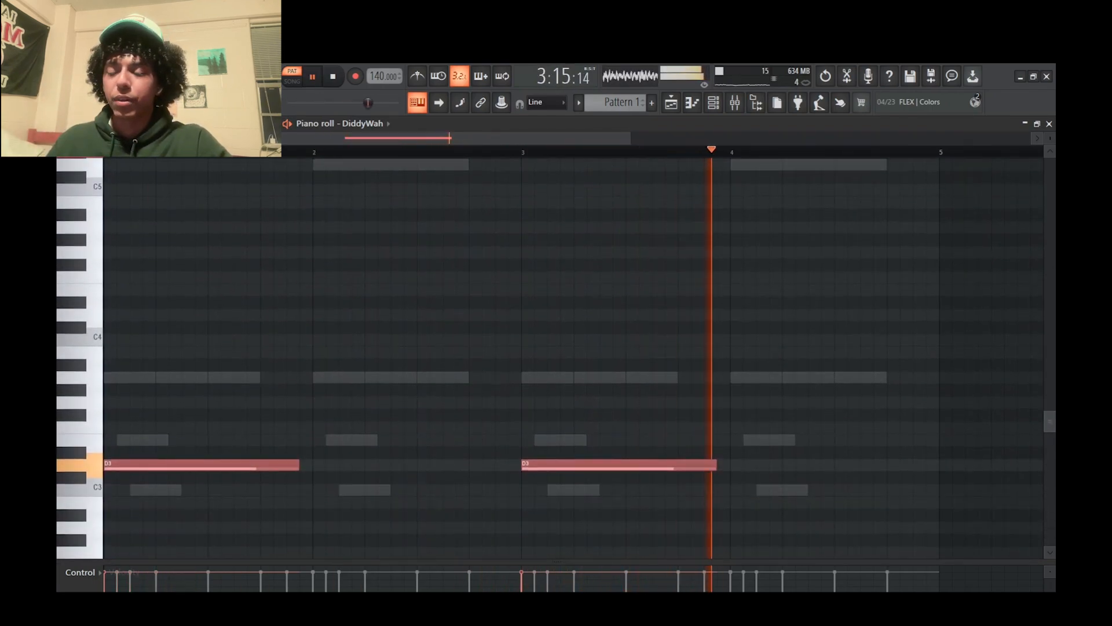
pyautogui.press('space')
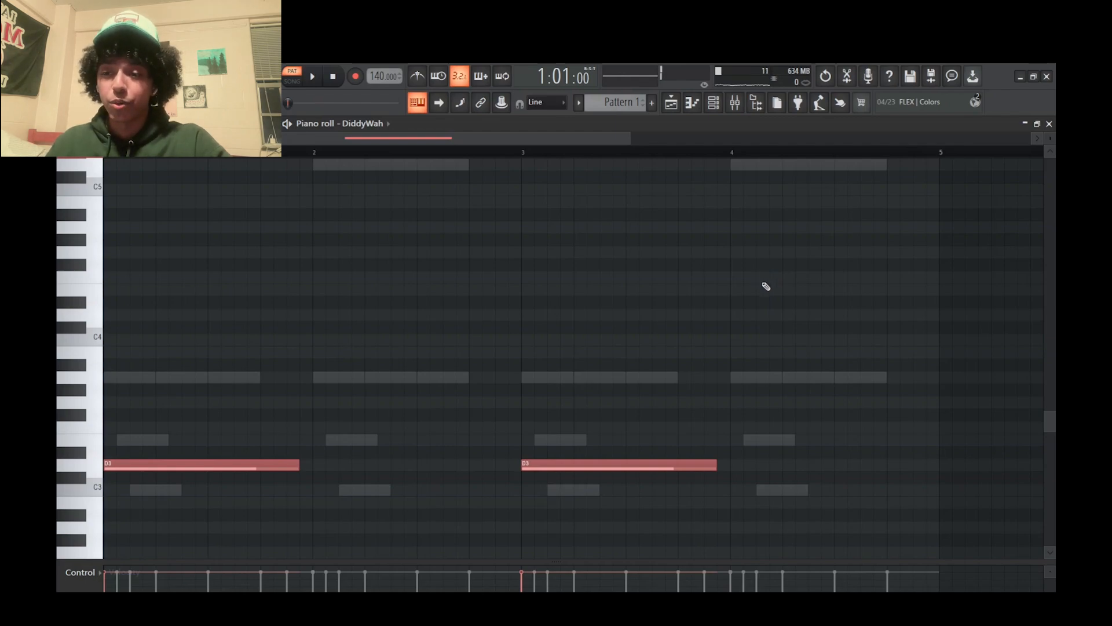
pyautogui.click(716, 104)
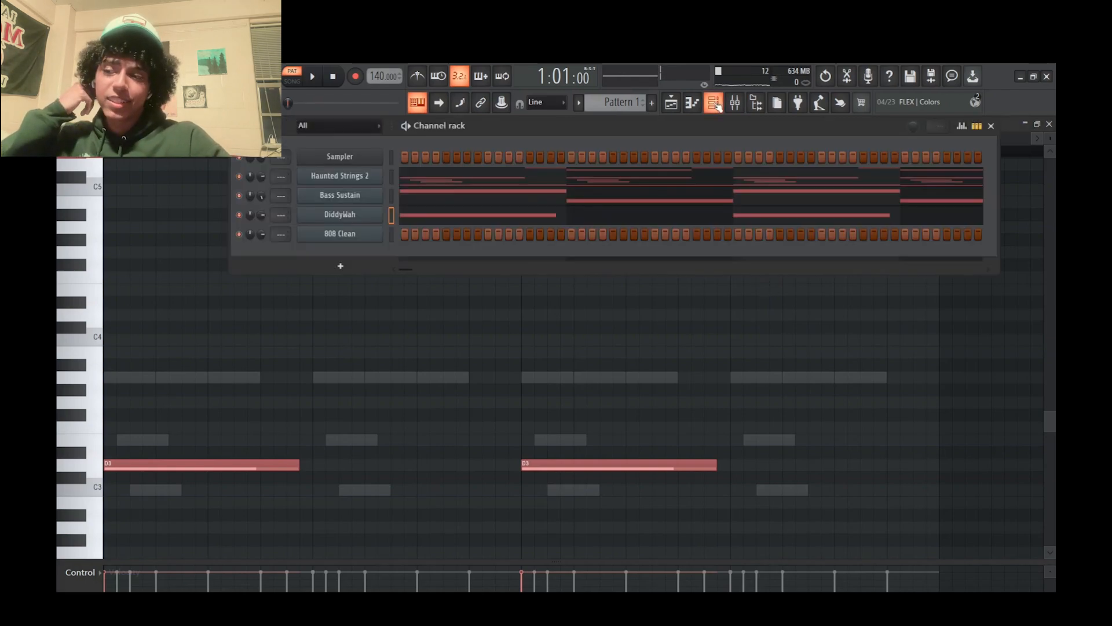
pyautogui.rightClick(357, 234)
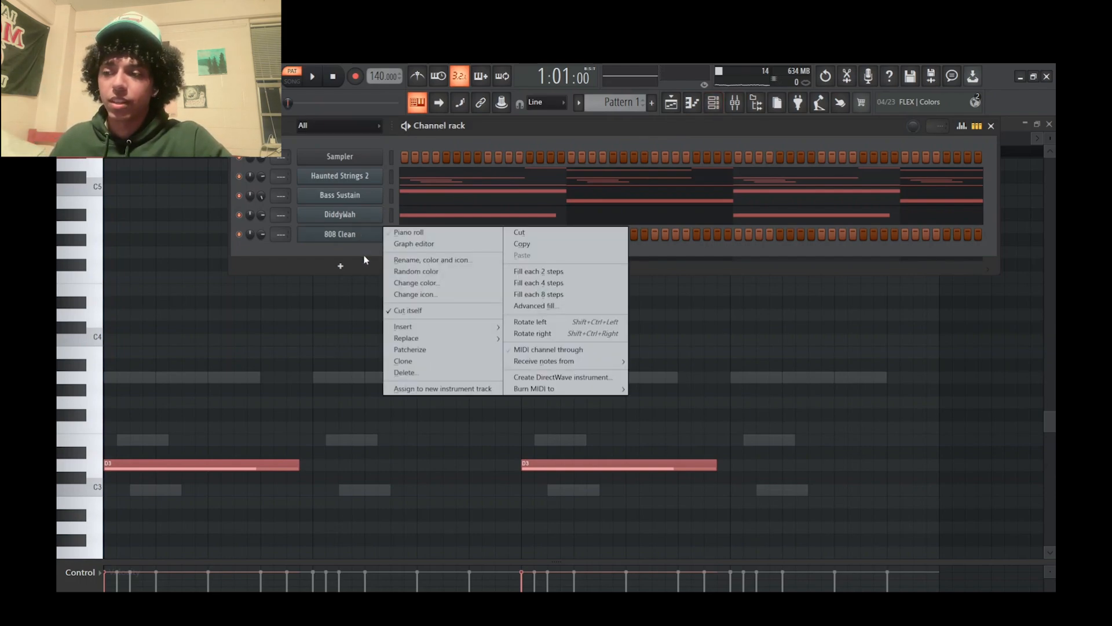
pyautogui.click(366, 251)
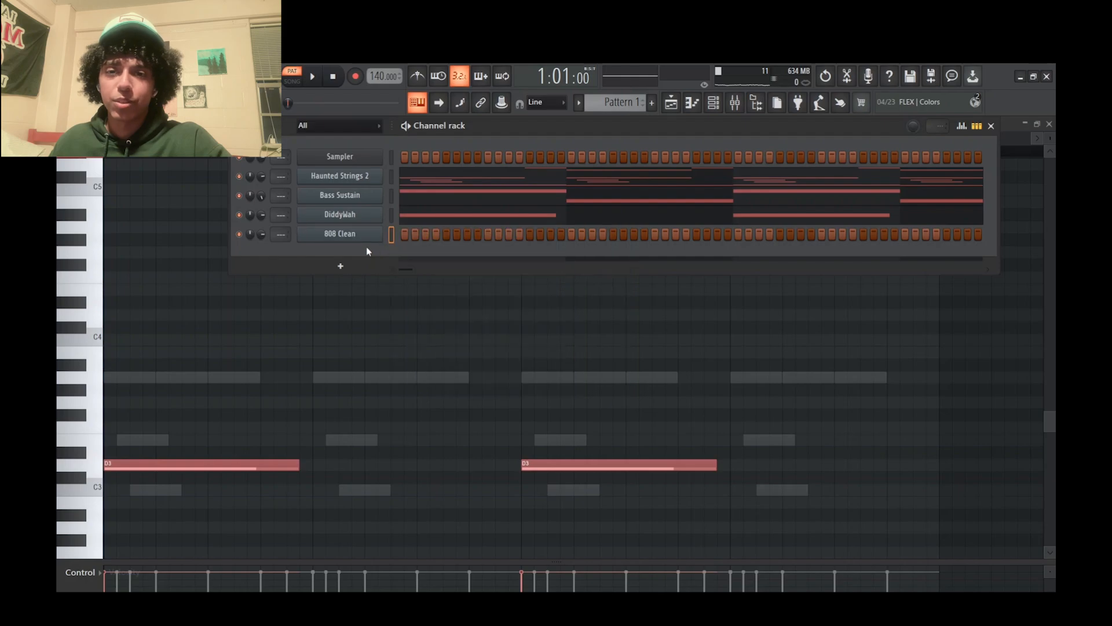
# Play the loop with the channel rack closed and try out a short note at the start of bar 4
pyautogui.press('space')
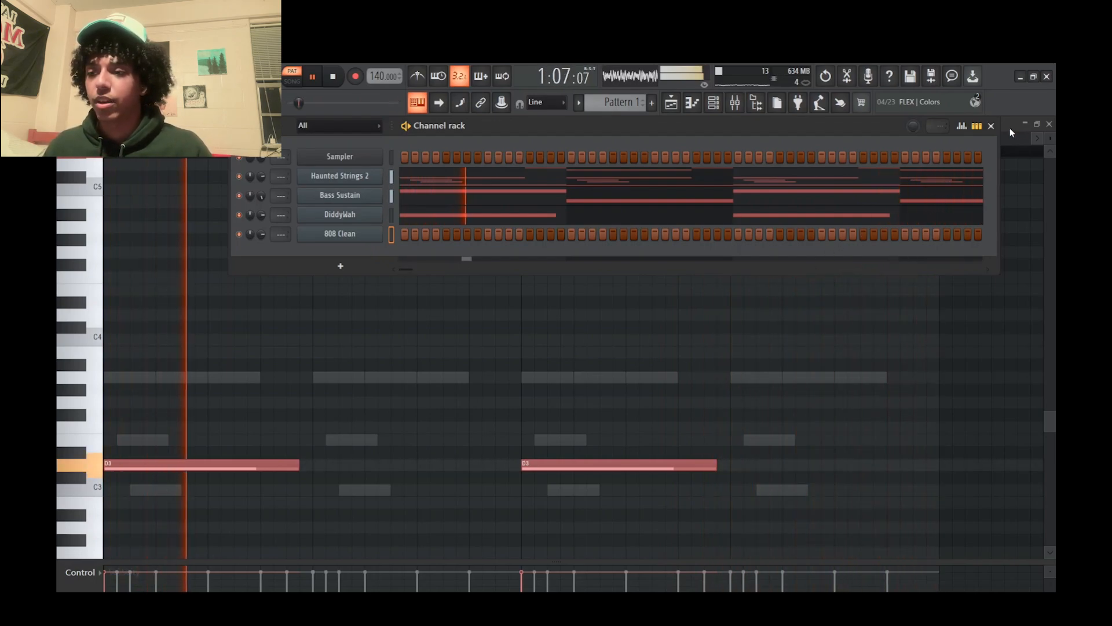
pyautogui.click(991, 126)
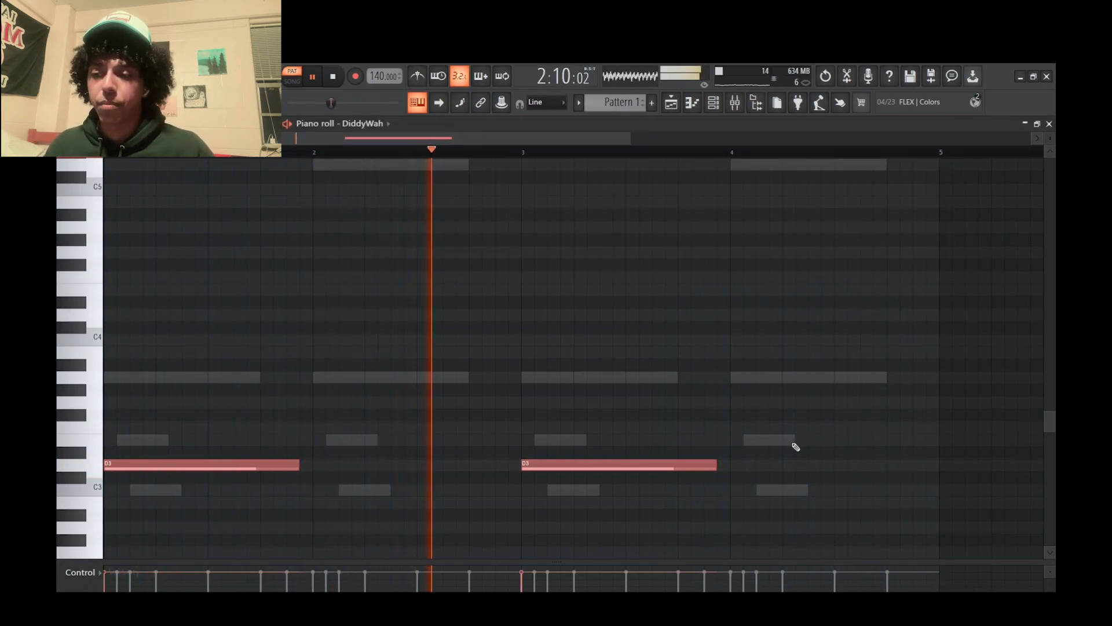
pyautogui.click(737, 427)
pyautogui.rightClick(737, 428)
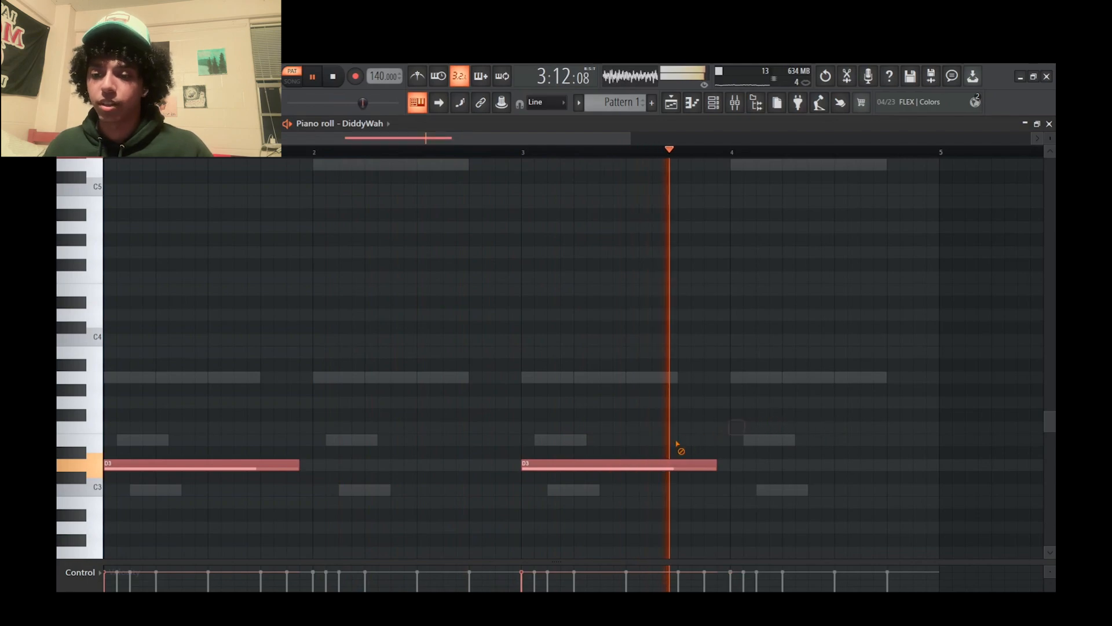
pyautogui.moveTo(682, 441); pyautogui.dragTo(116, 491)
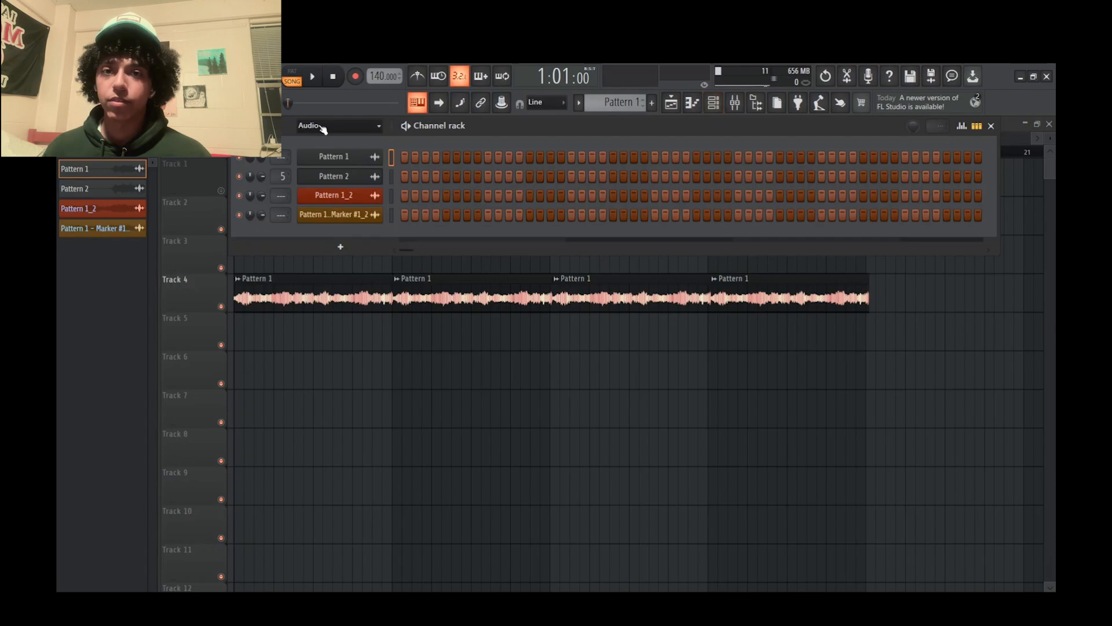
# Review the project's patterns and the audio clips in the playlist picker, and show its pattern list
pyautogui.click(577, 106)
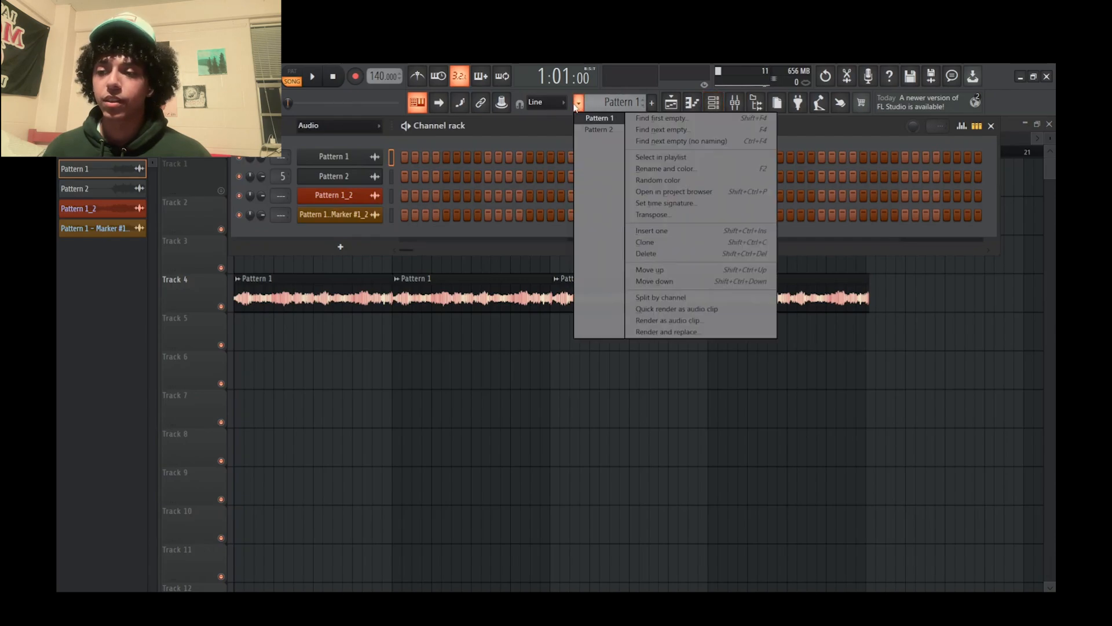
pyautogui.click(578, 105)
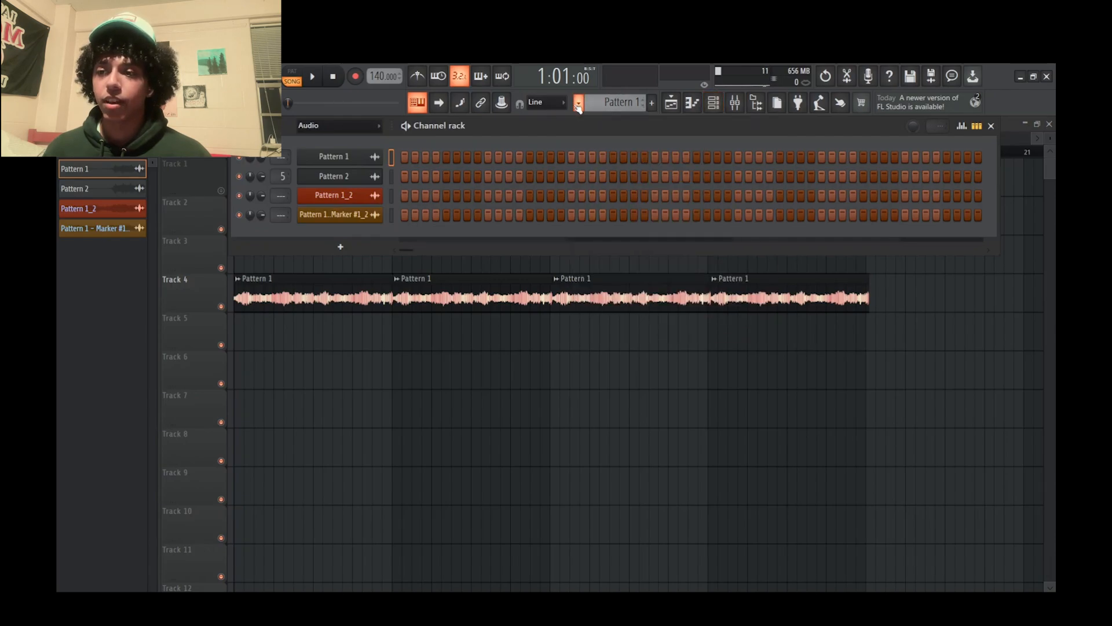
pyautogui.click(86, 189)
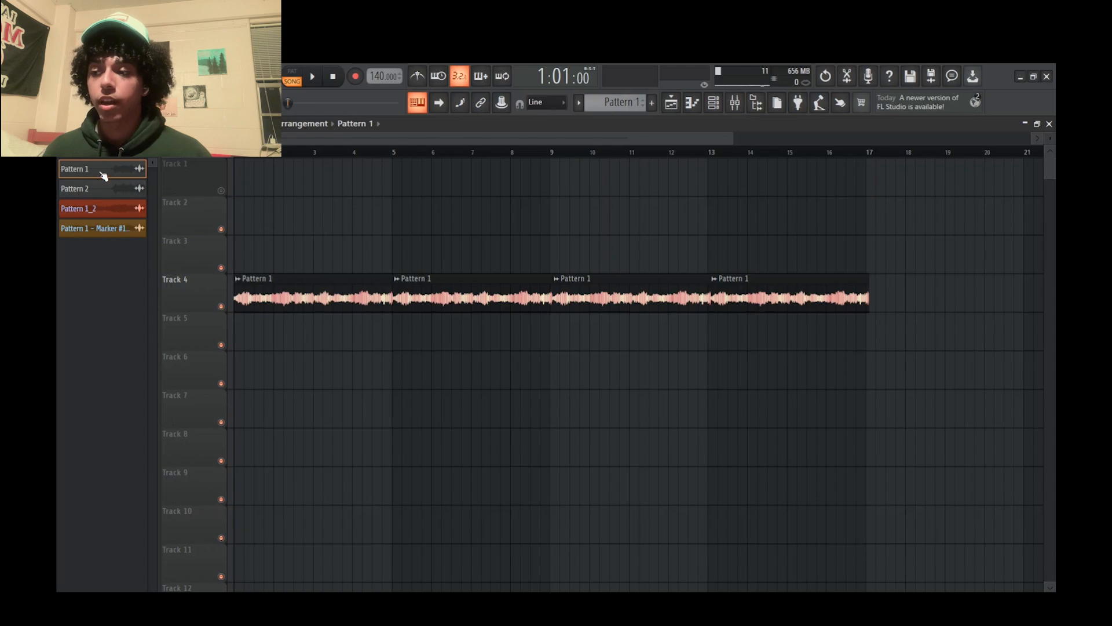
pyautogui.click(82, 153)
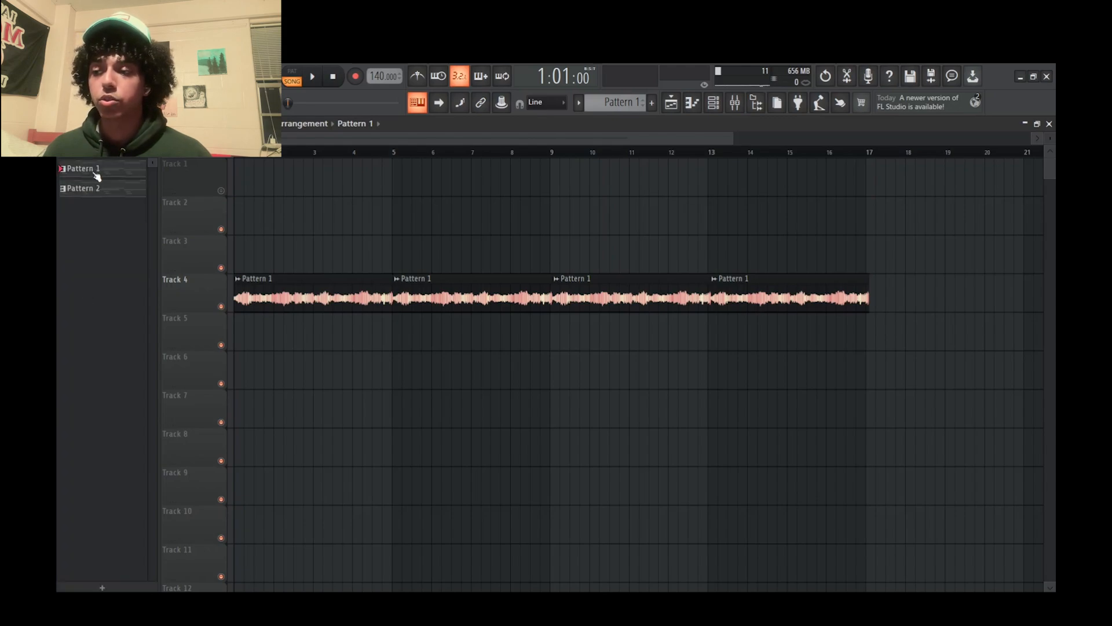
# Show the channel rack and make Pattern 2 the active pattern
pyautogui.click(715, 104)
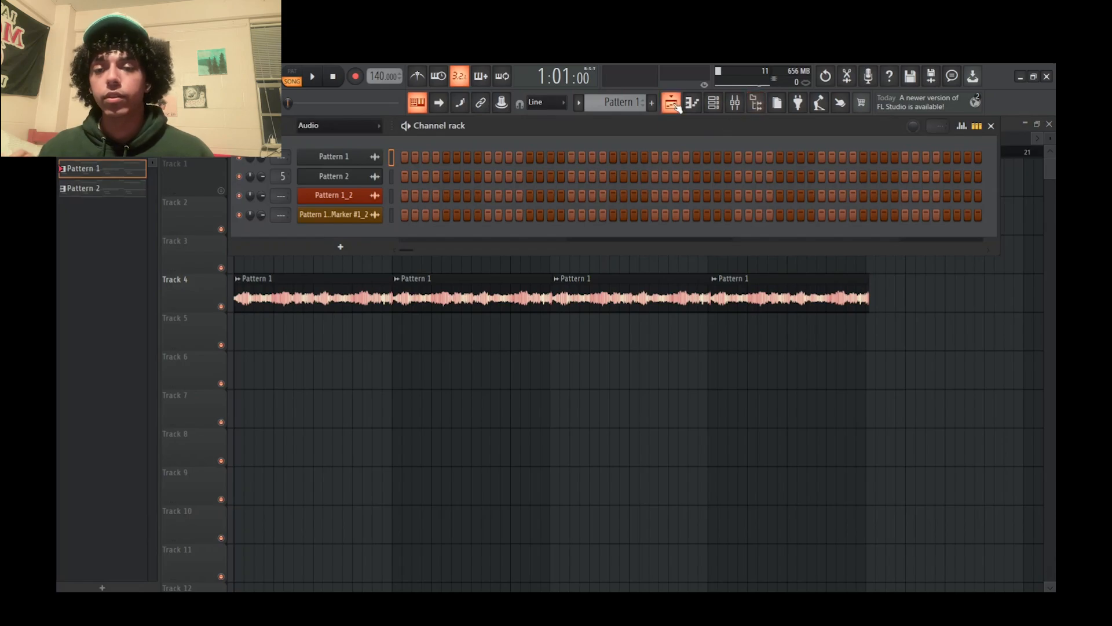
pyautogui.click(579, 105)
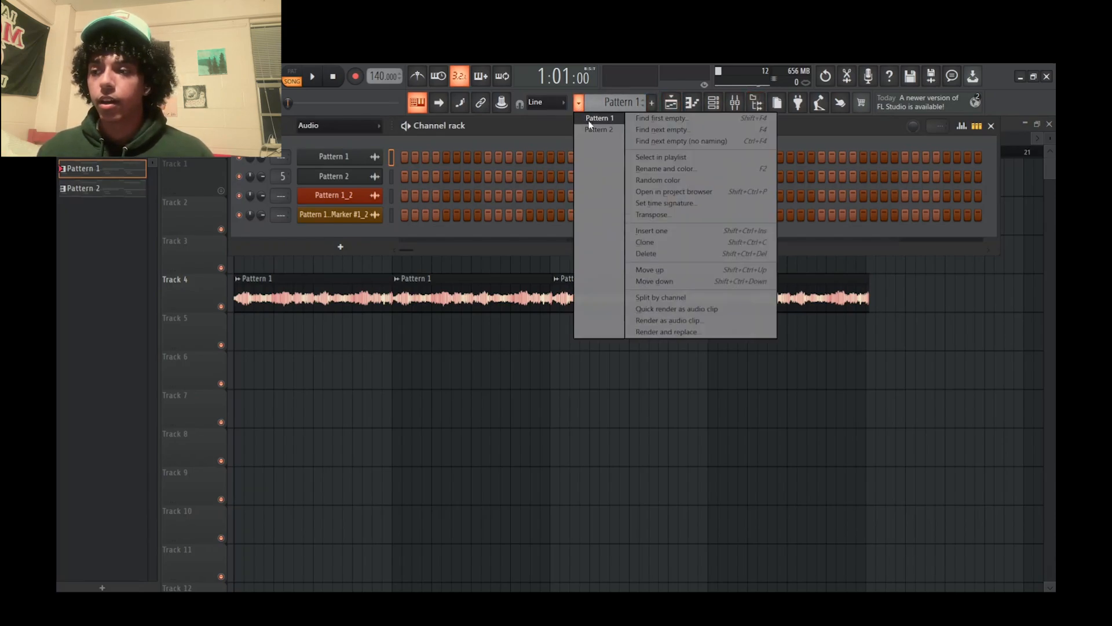
pyautogui.click(597, 129)
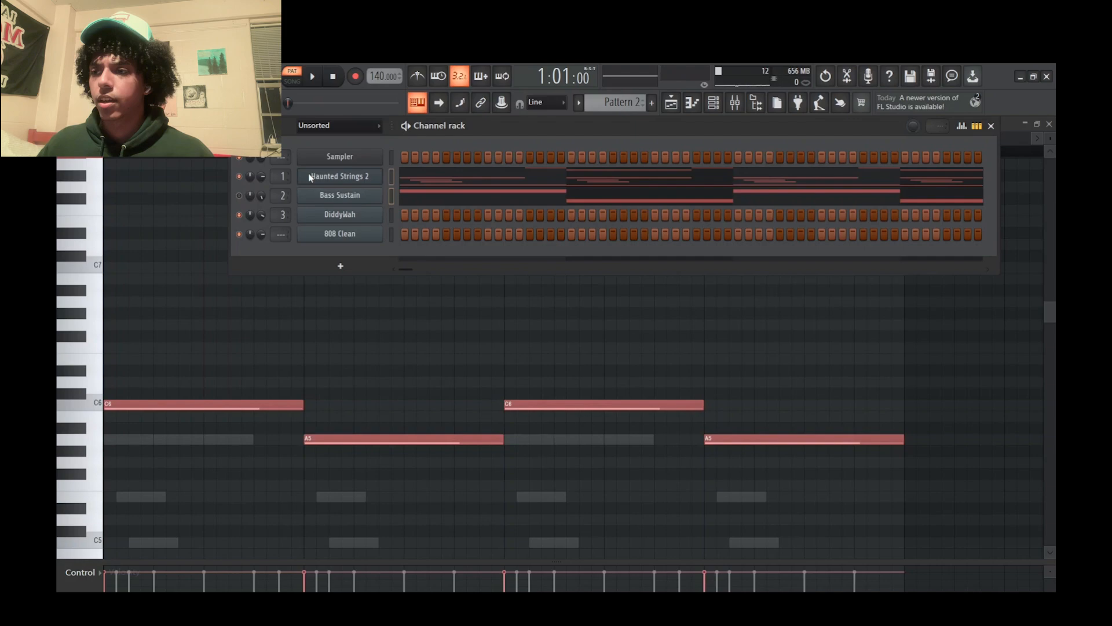
# Open the Haunted Strings 2 piano roll in Pattern 2 and listen to its melody and the Bass Sustain part, stopping playback at the end
pyautogui.rightClick(309, 177)
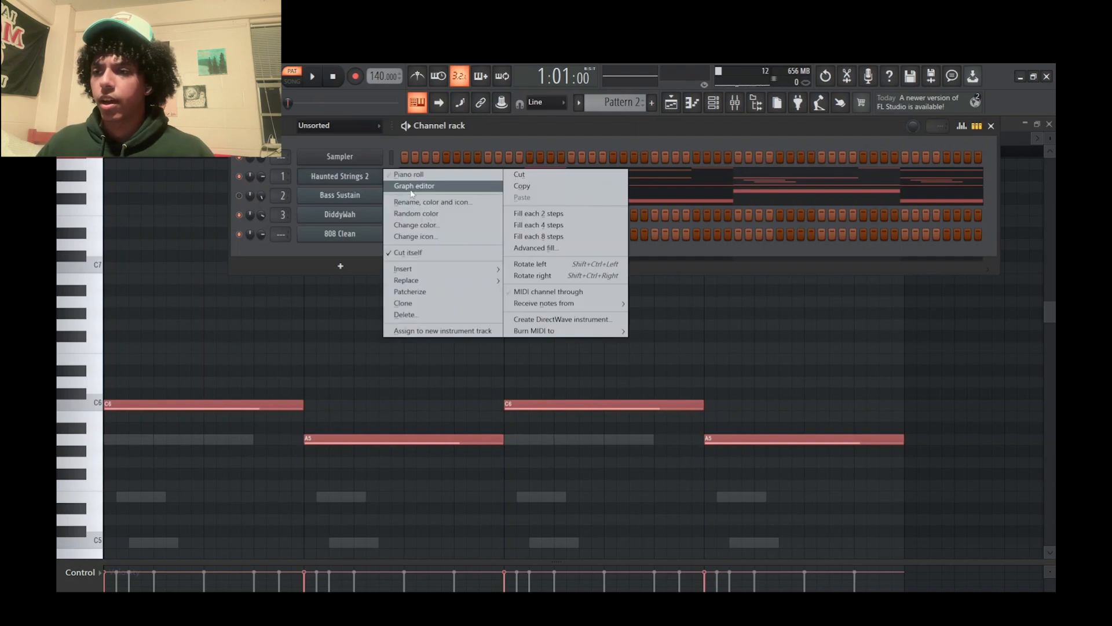
pyautogui.click(421, 175)
pyautogui.press('space')
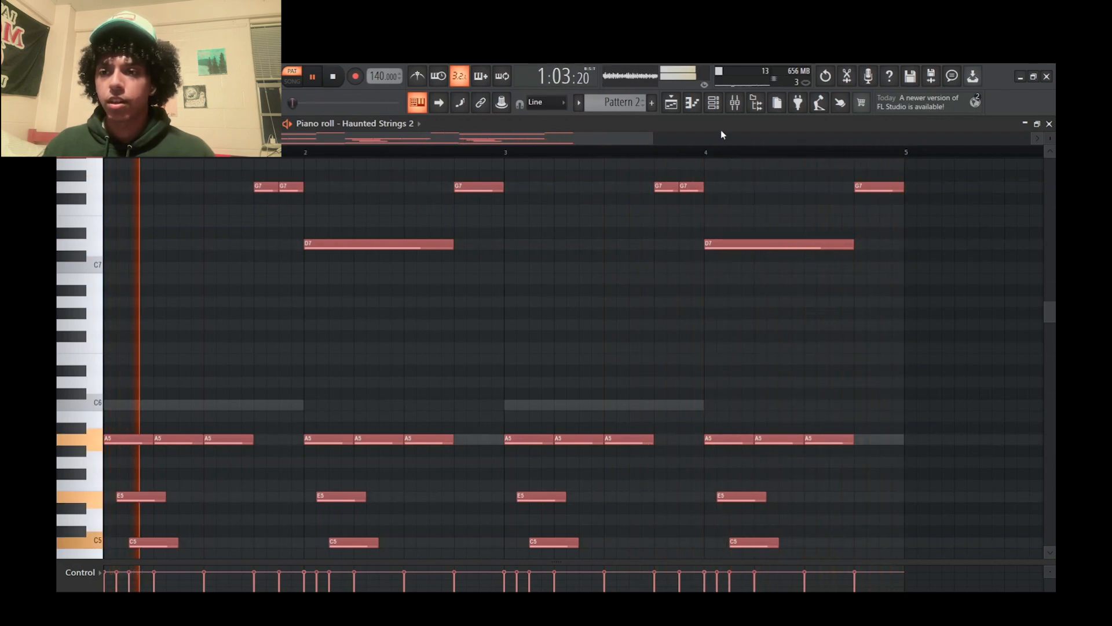
pyautogui.press('space')
pyautogui.press('space')
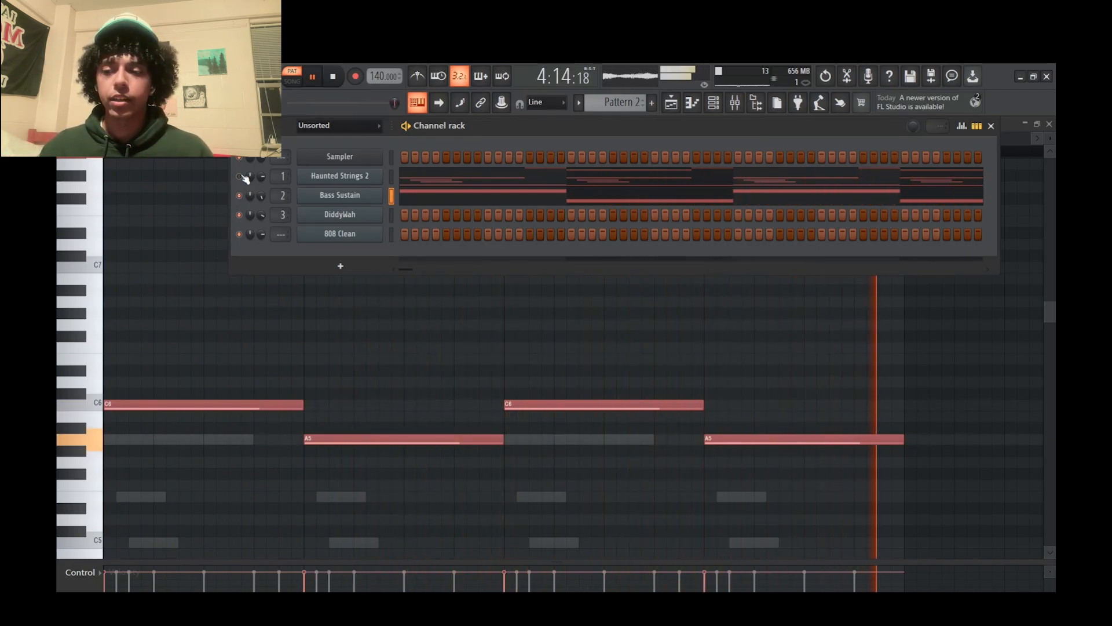
pyautogui.press('space')
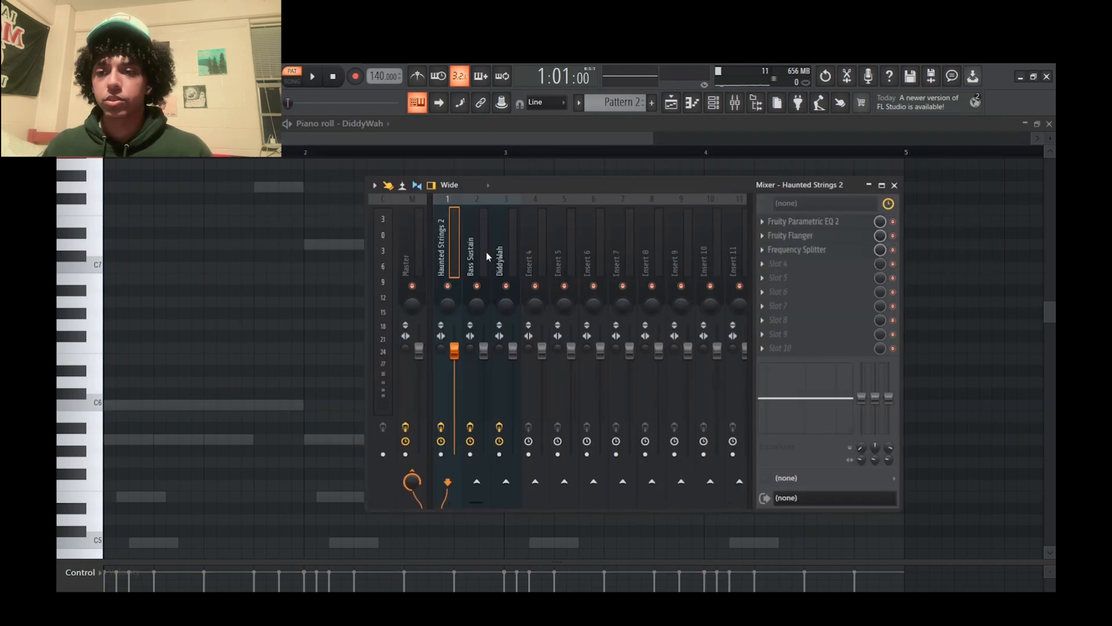
# Inspect the effects on the Bass Sustain mixer track and close the mixer
pyautogui.click(471, 242)
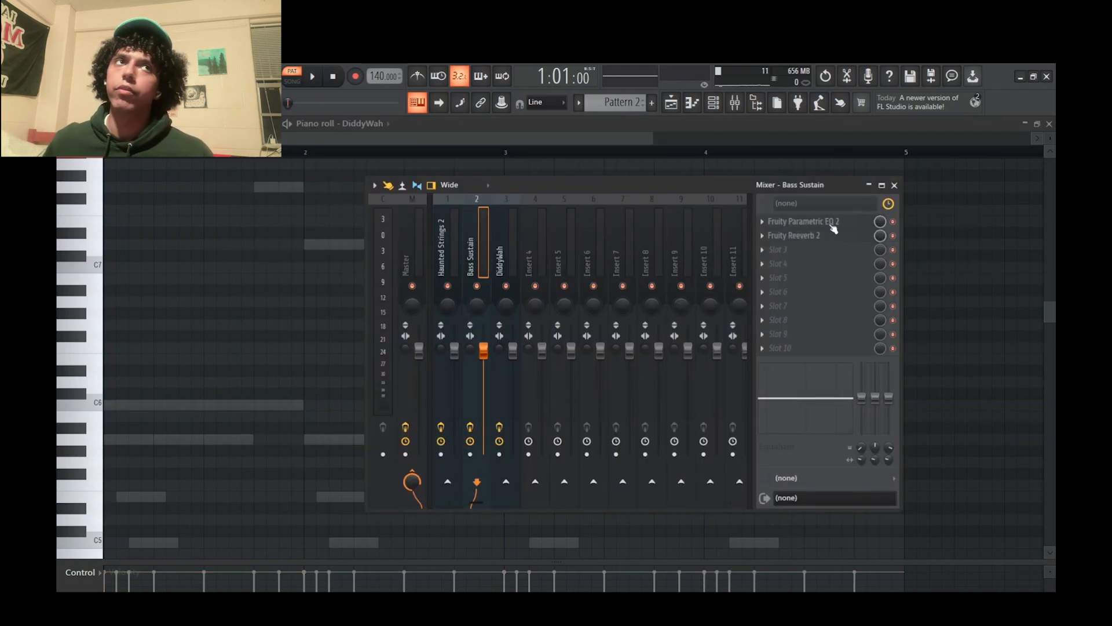
pyautogui.click(895, 185)
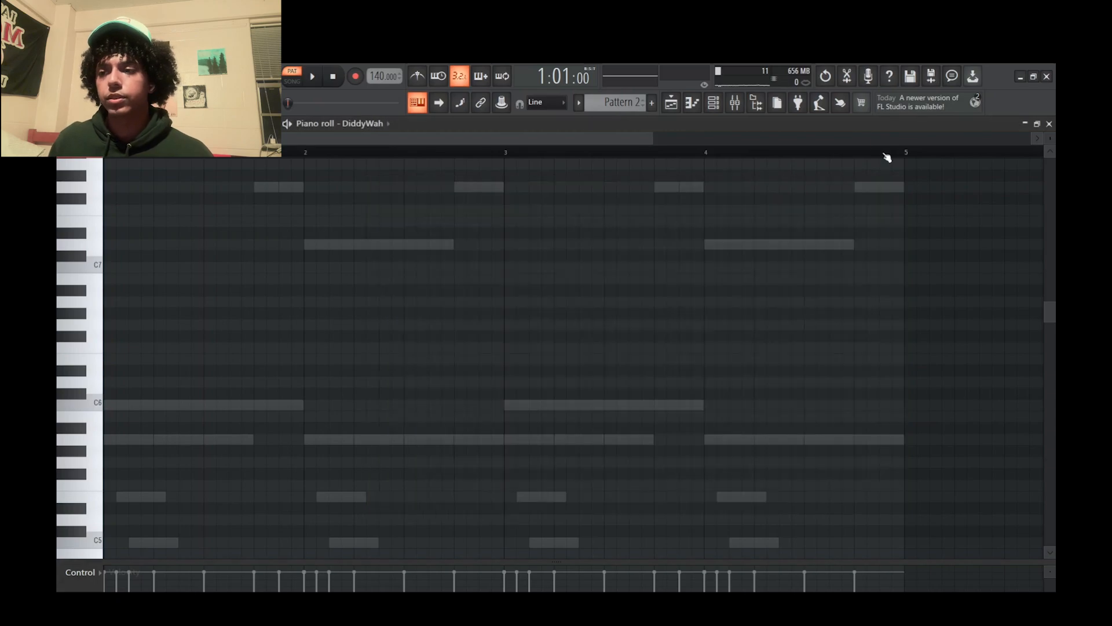
# Listen to the playlist arrangement of repeated Pattern 1 audio clips on Track 4 in song mode, stopping playback at the end
pyautogui.press('space')
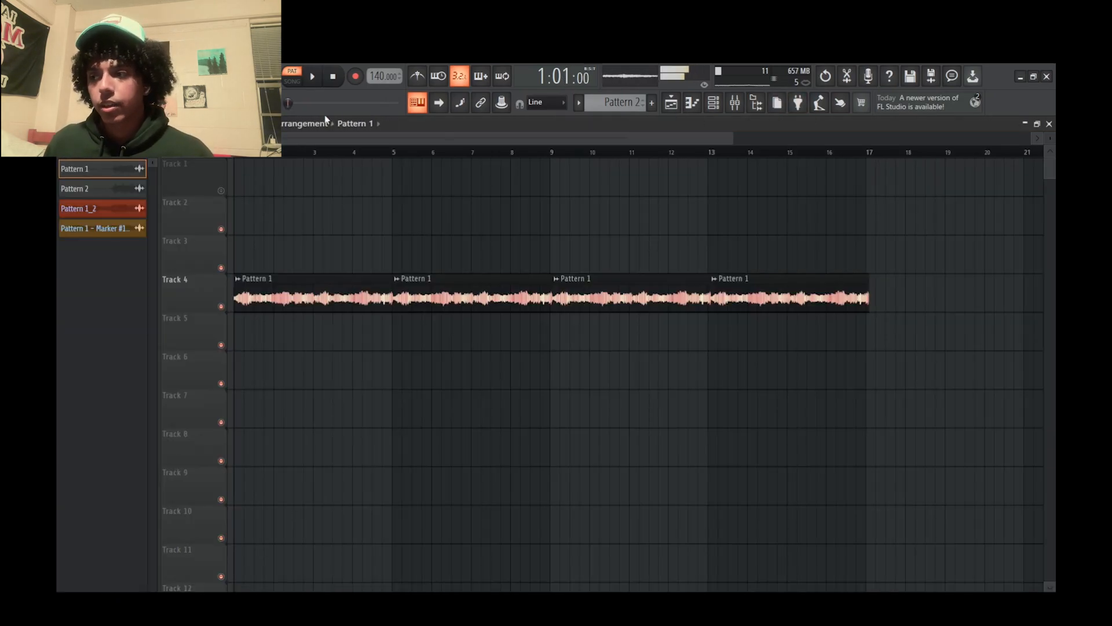
pyautogui.press('space')
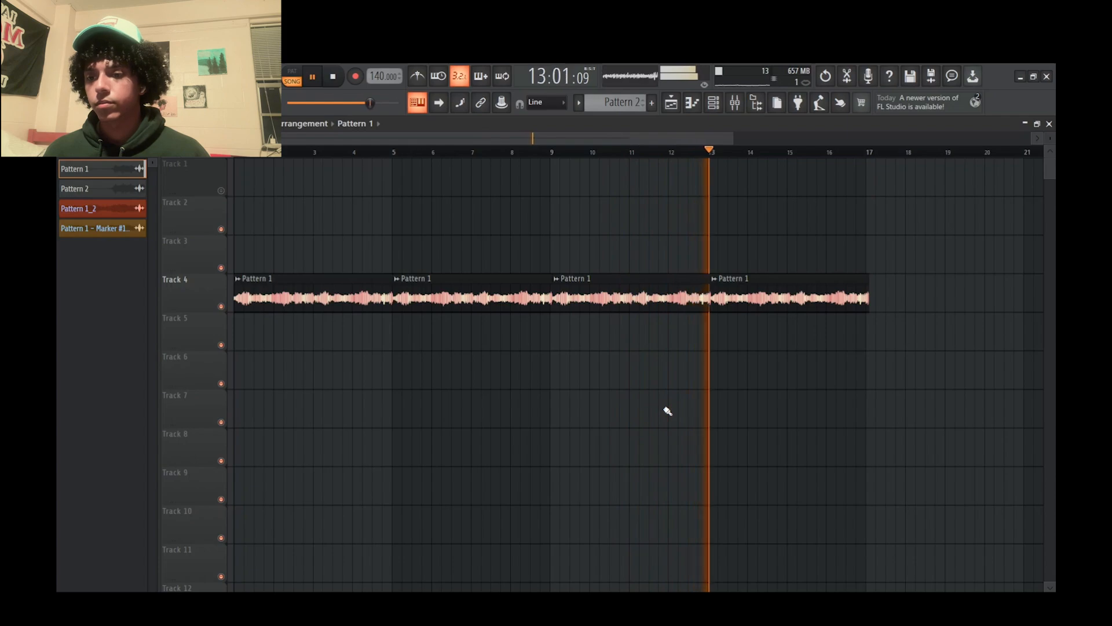
pyautogui.press('space')
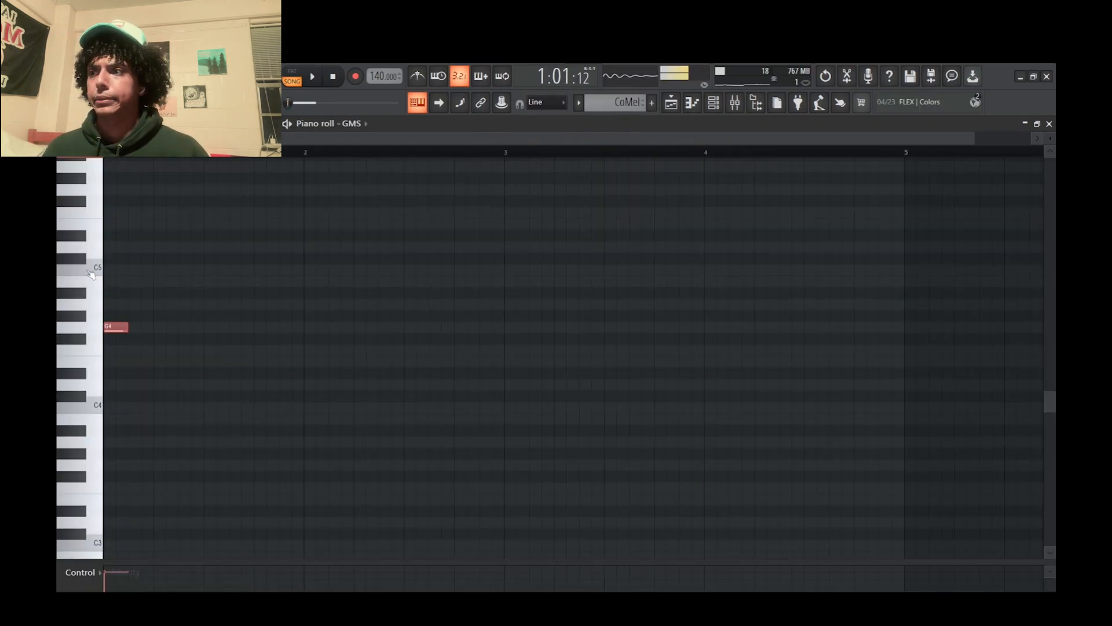
# With the song playing, extend the GMS melody in bar 1 with D5, G4 and two F4 notes, plus a G4 starting bar 2
pyautogui.click(160, 249)
pyautogui.press('space')
pyautogui.click(211, 327)
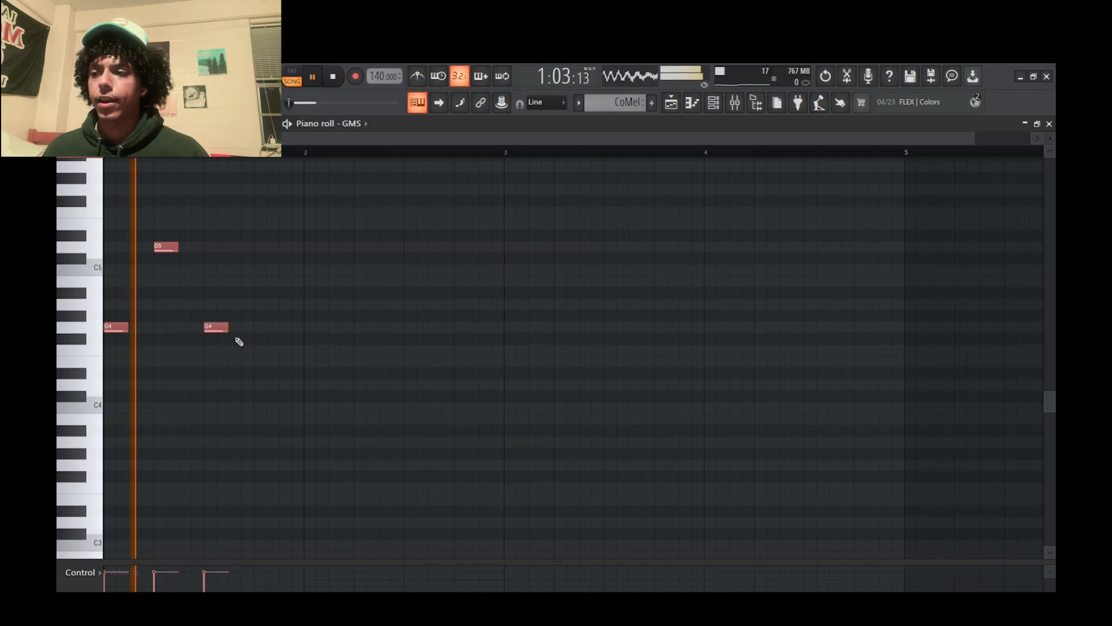
pyautogui.click(265, 350)
pyautogui.click(314, 327)
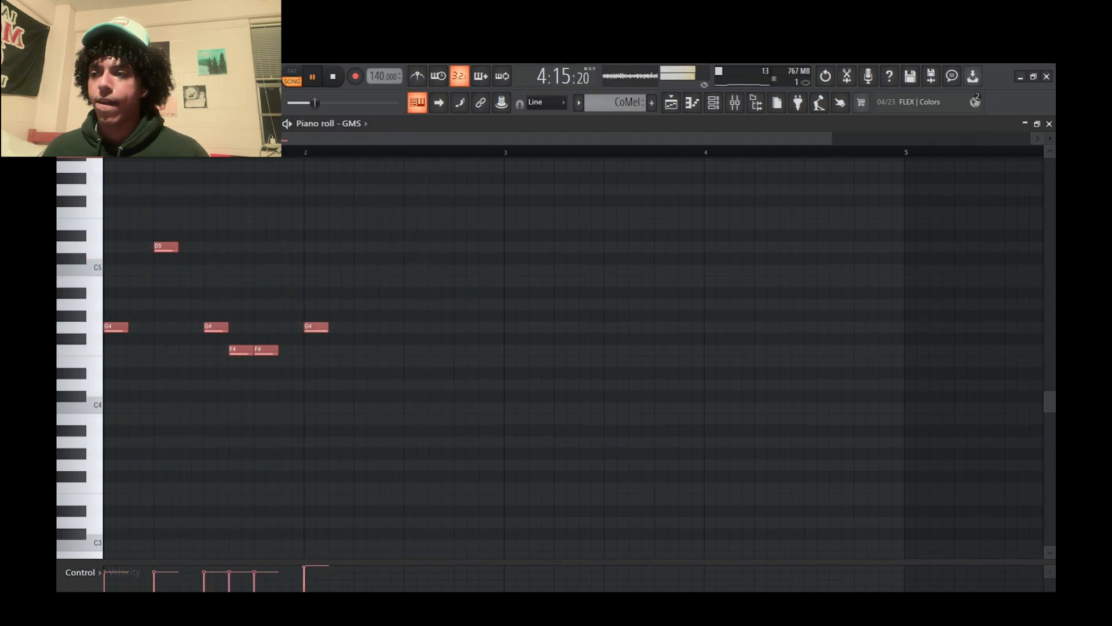
# Select the whole GMS phrase and duplicate it twice so it repeats through bar 4
pyautogui.moveTo(117, 366); pyautogui.dragTo(328, 232)
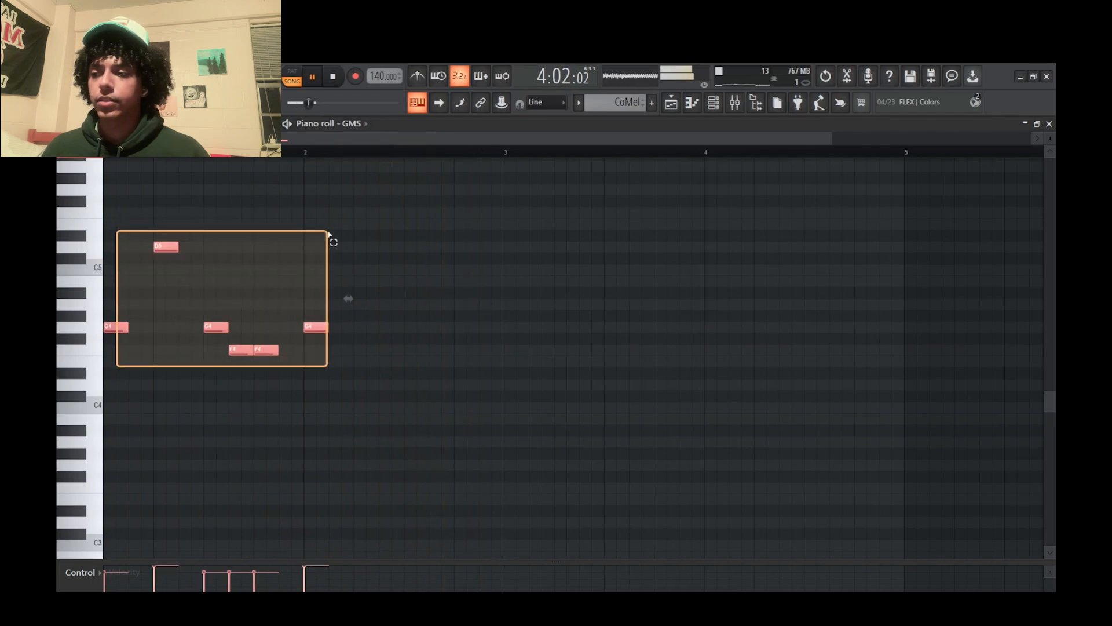
pyautogui.hotkey('ctrl', 'b')
pyautogui.hotkey('ctrl', 'b')
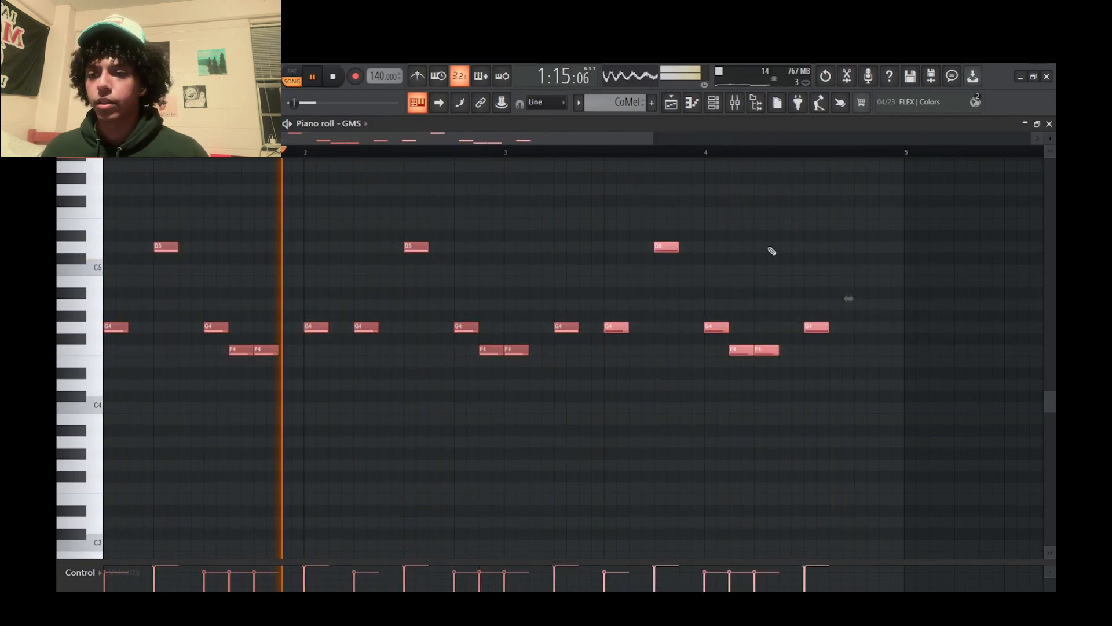